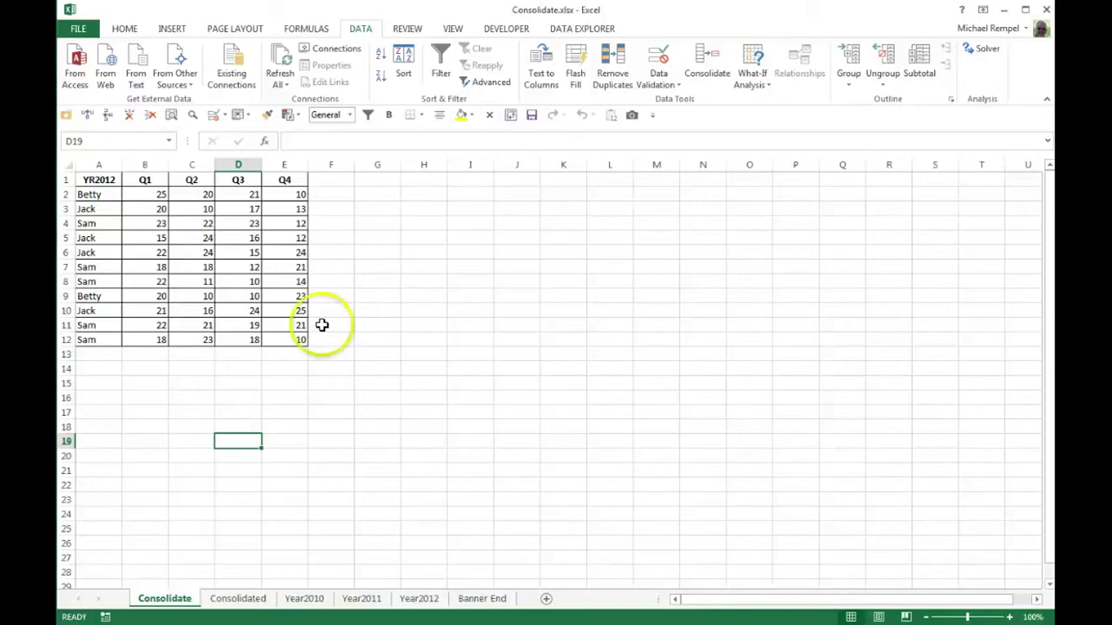
# Step: Consolidate the range A1:E12 with the Sum function into G1, using labels from the top row and left column
pyautogui.click(377, 176)
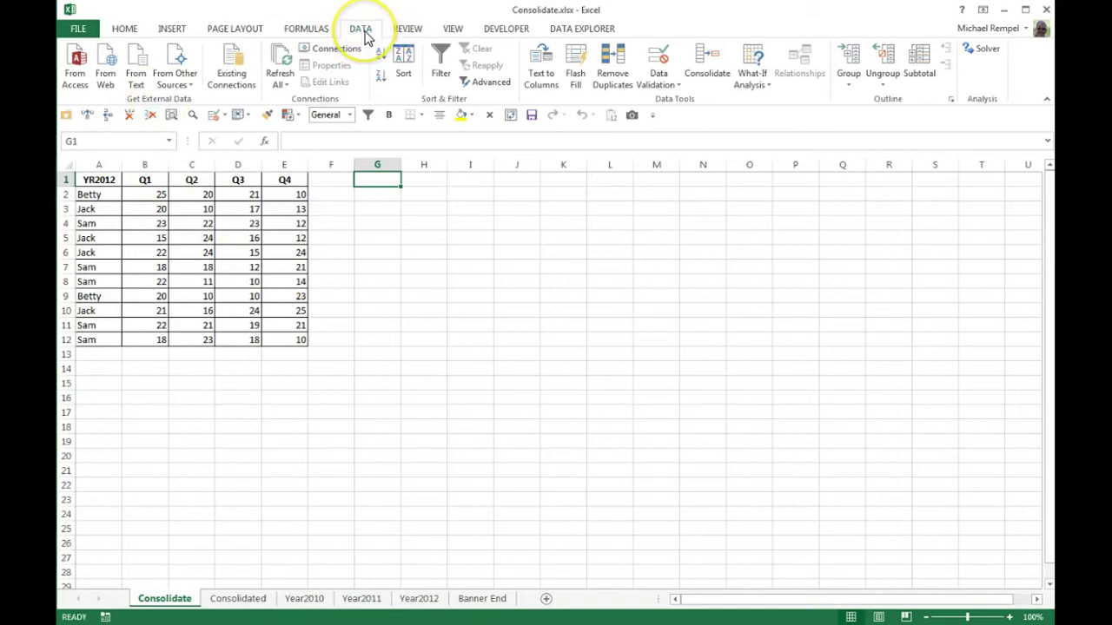
pyautogui.click(702, 71)
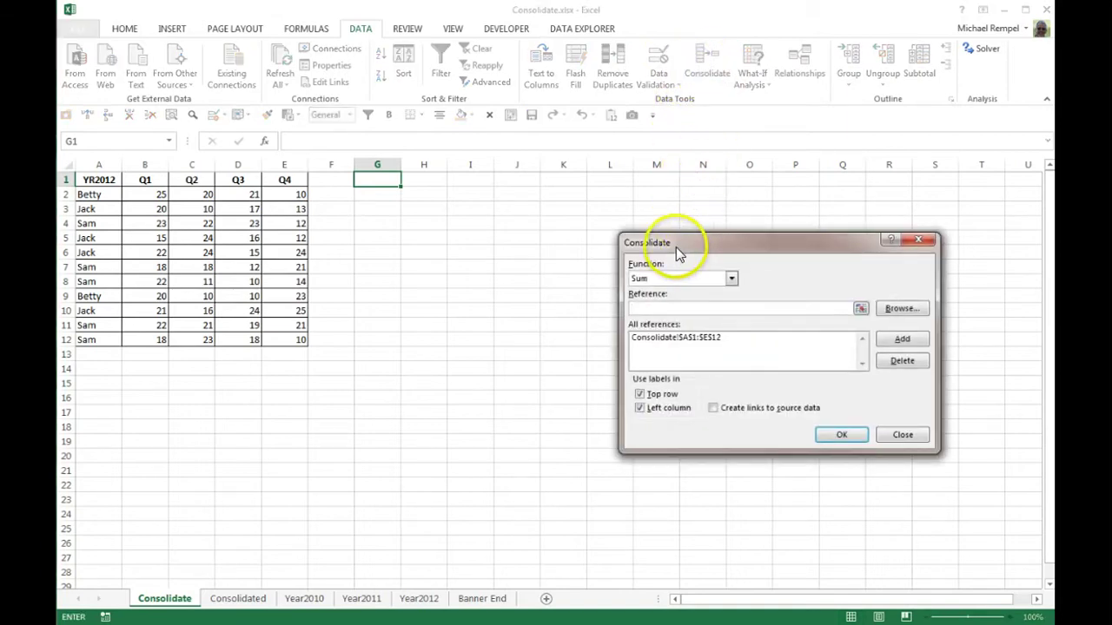
pyautogui.moveTo(675, 243); pyautogui.dragTo(383, 210)
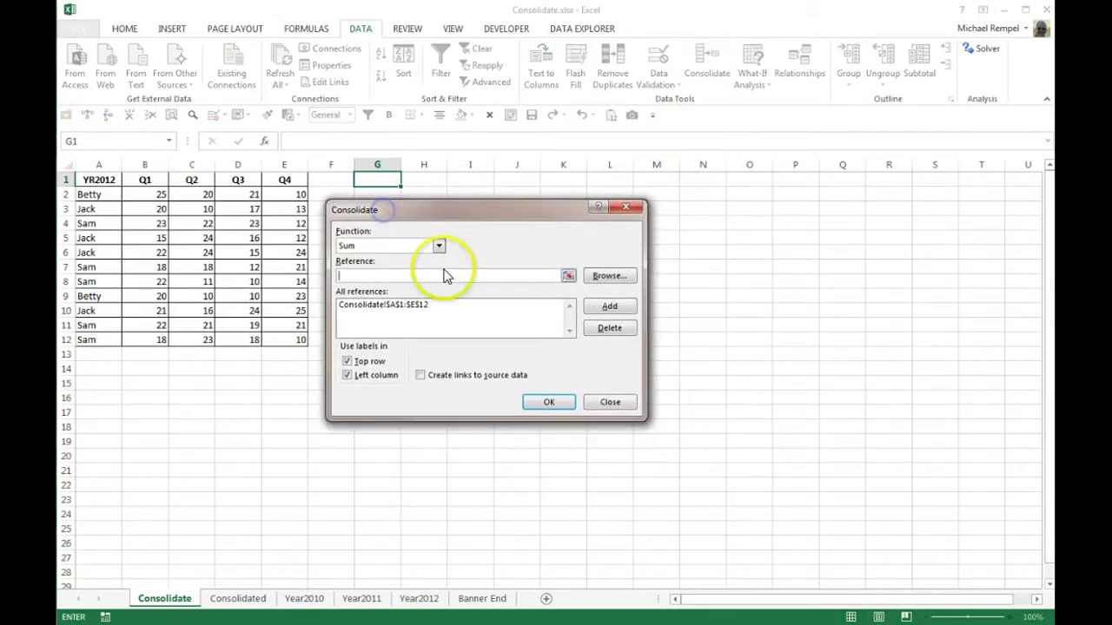
pyautogui.click(439, 245)
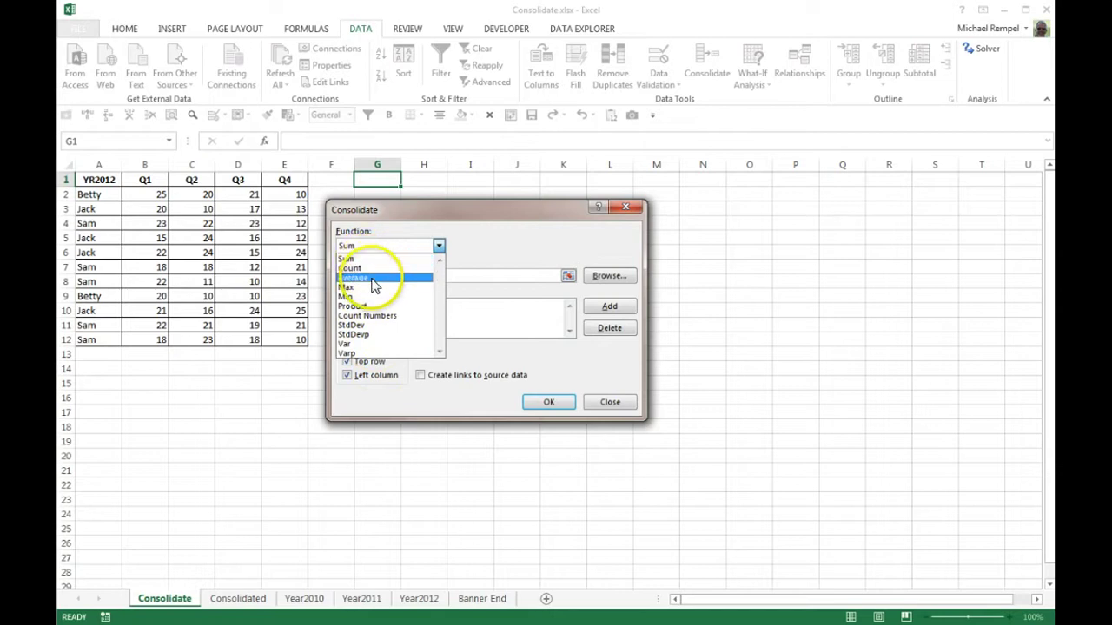
pyautogui.click(351, 259)
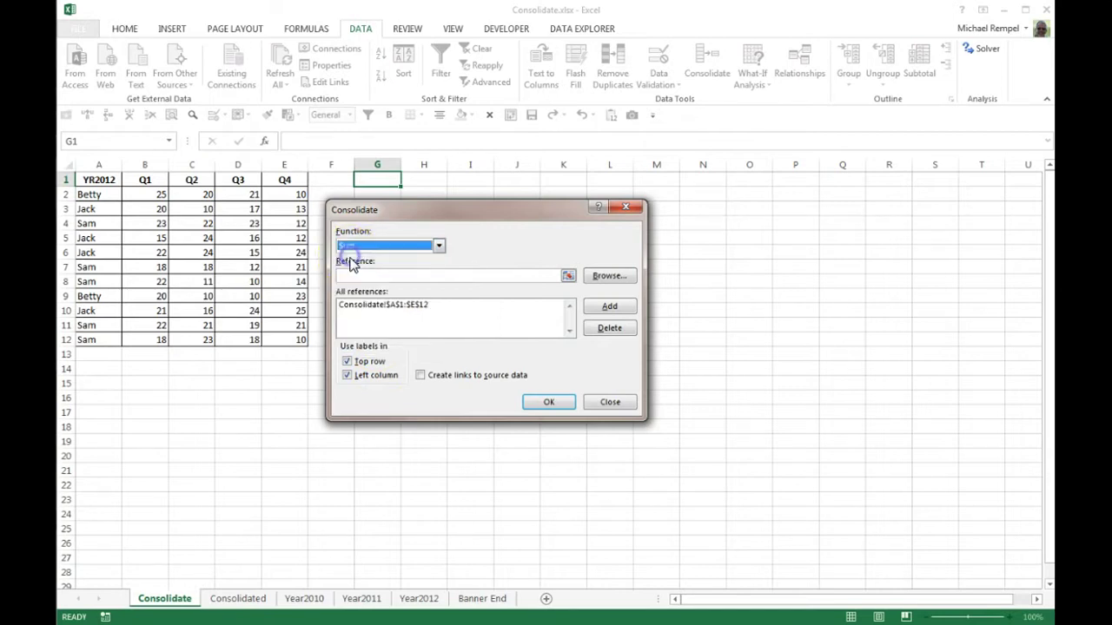
pyautogui.click(569, 275)
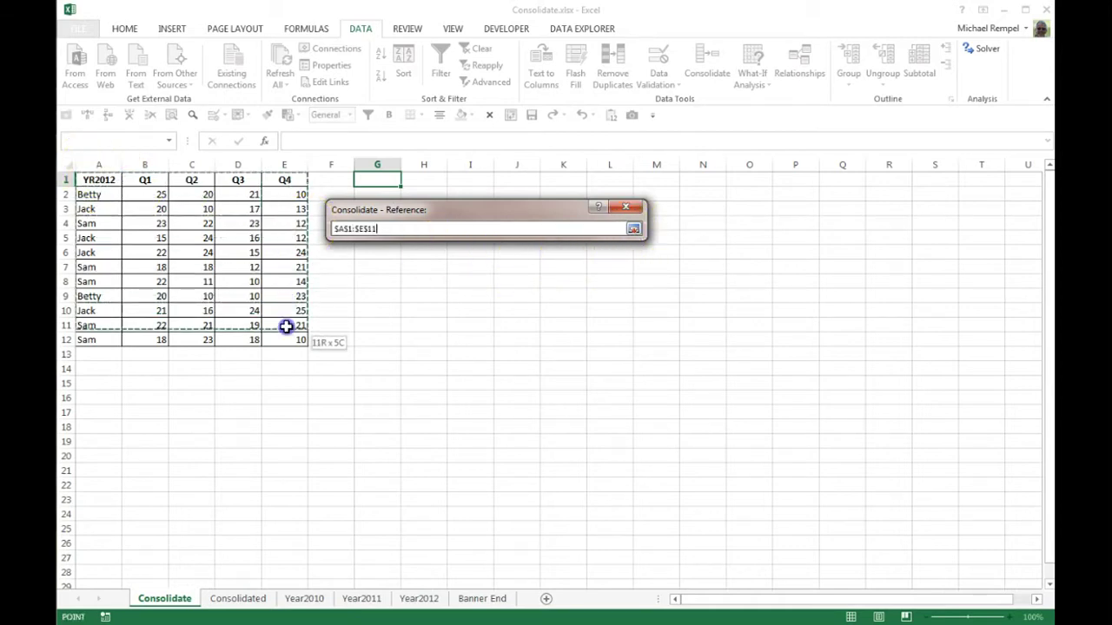
pyautogui.click(633, 228)
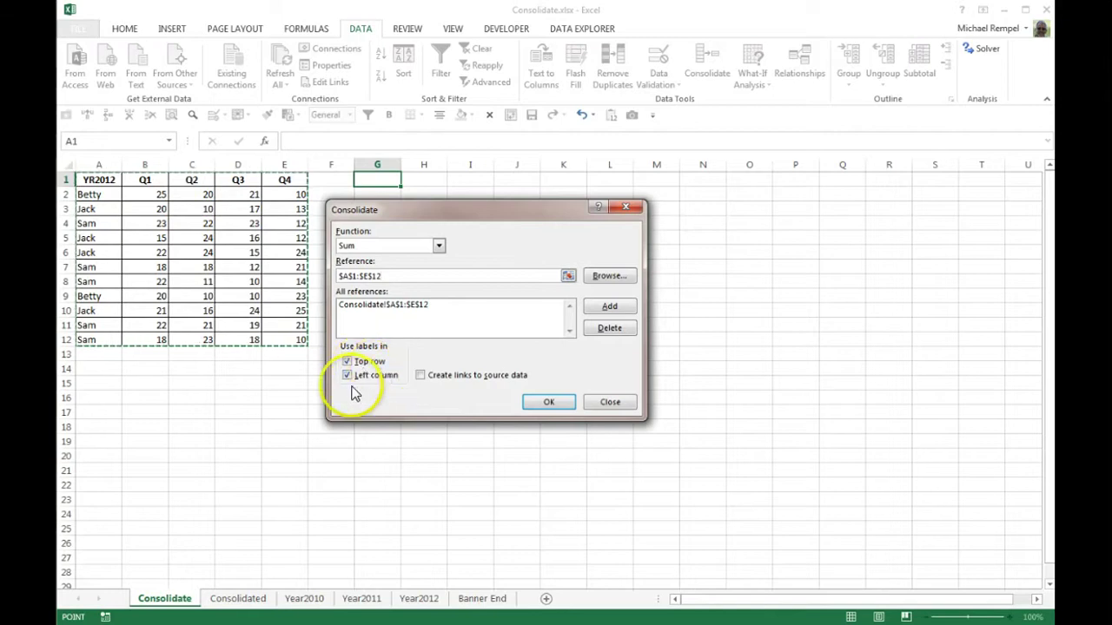
pyautogui.click(549, 403)
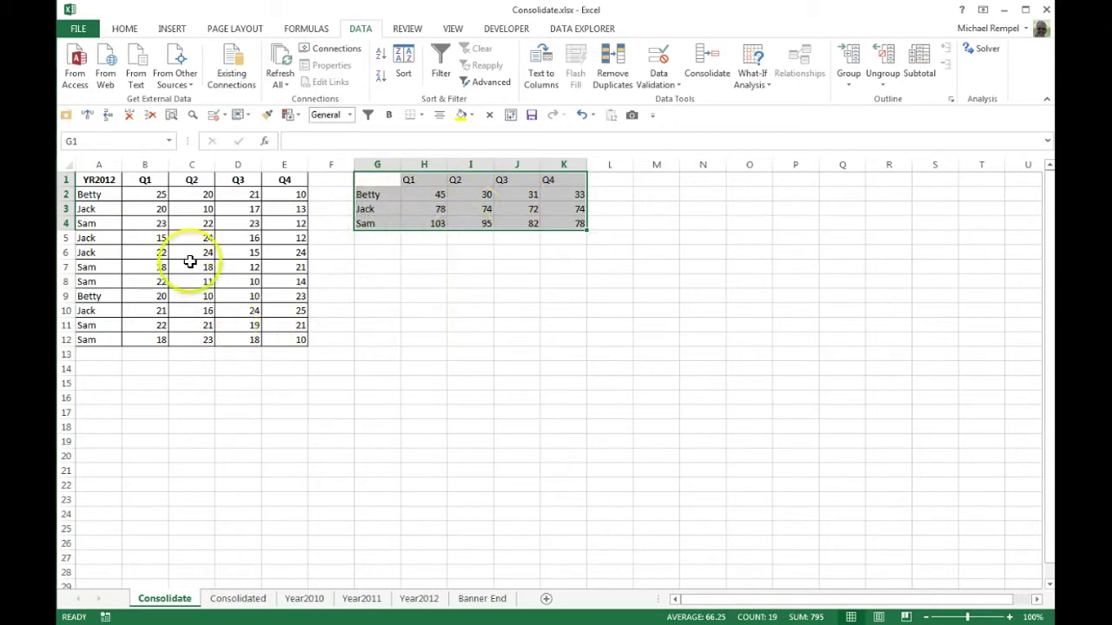
# Step: Compare the source entries in B2, B9, C2 and C9 with the consolidated Q1 and Q2 totals in H2 and I2
pyautogui.click(149, 197)
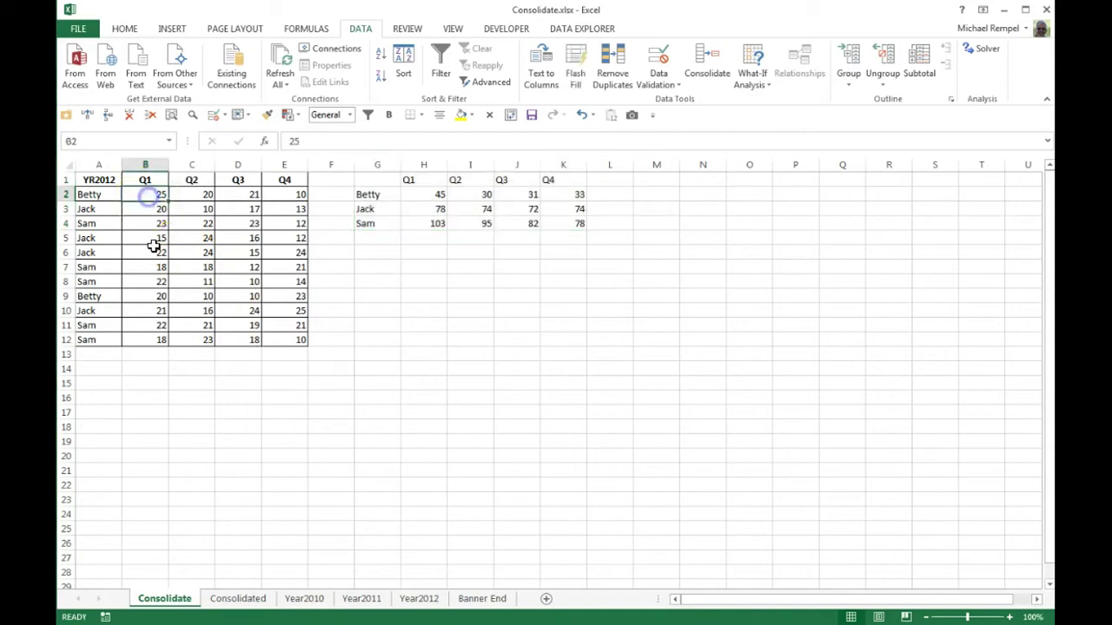
pyautogui.click(157, 296)
pyautogui.click(410, 196)
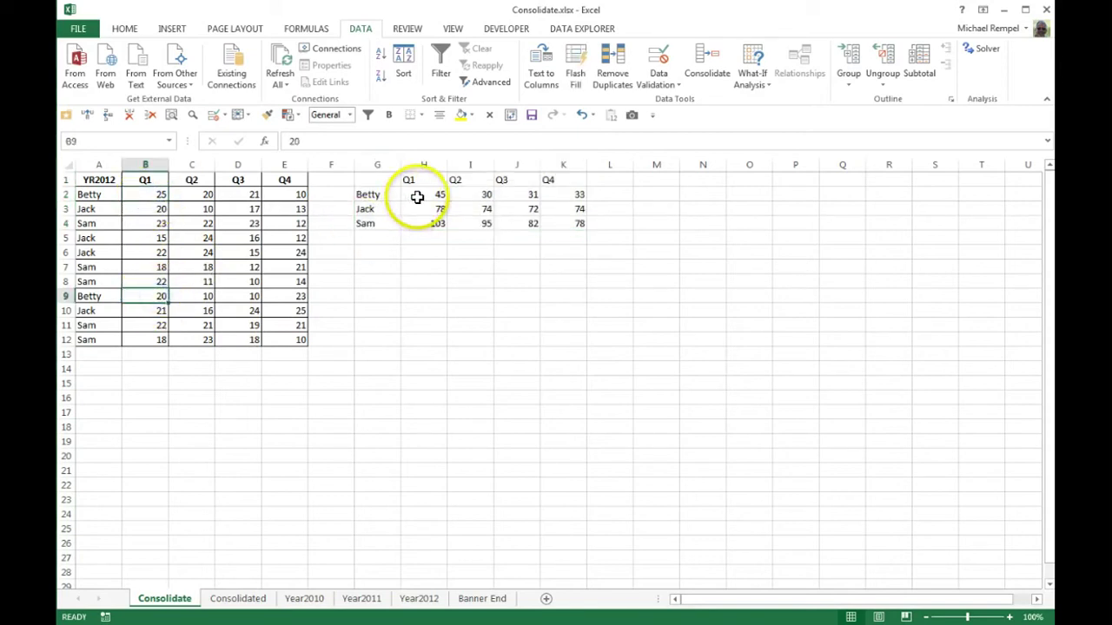
pyautogui.click(199, 196)
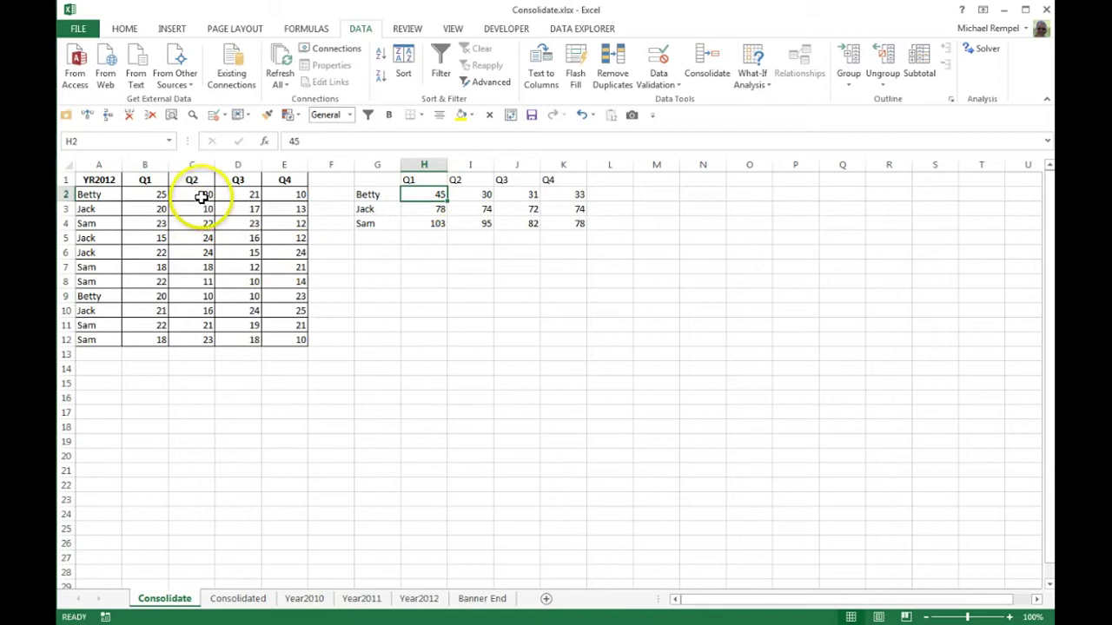
pyautogui.click(199, 296)
pyautogui.click(485, 194)
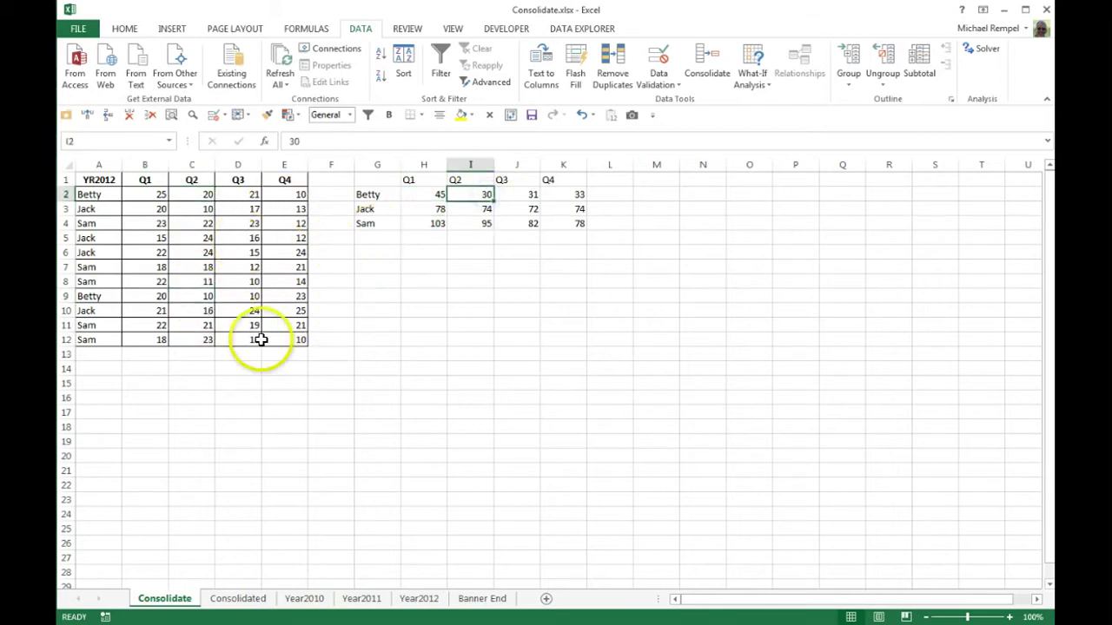
# Step: Compare the Q1 source entries in B3, B5, B6 and B10 with the consolidated total in H3
pyautogui.click(143, 210)
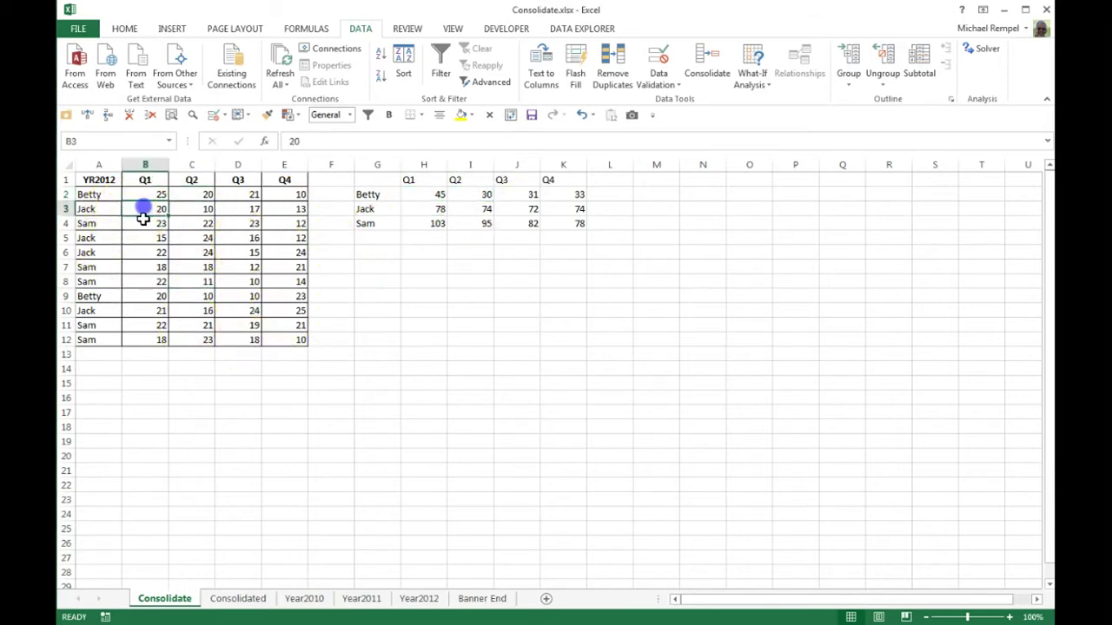
pyautogui.click(153, 253)
pyautogui.click(153, 310)
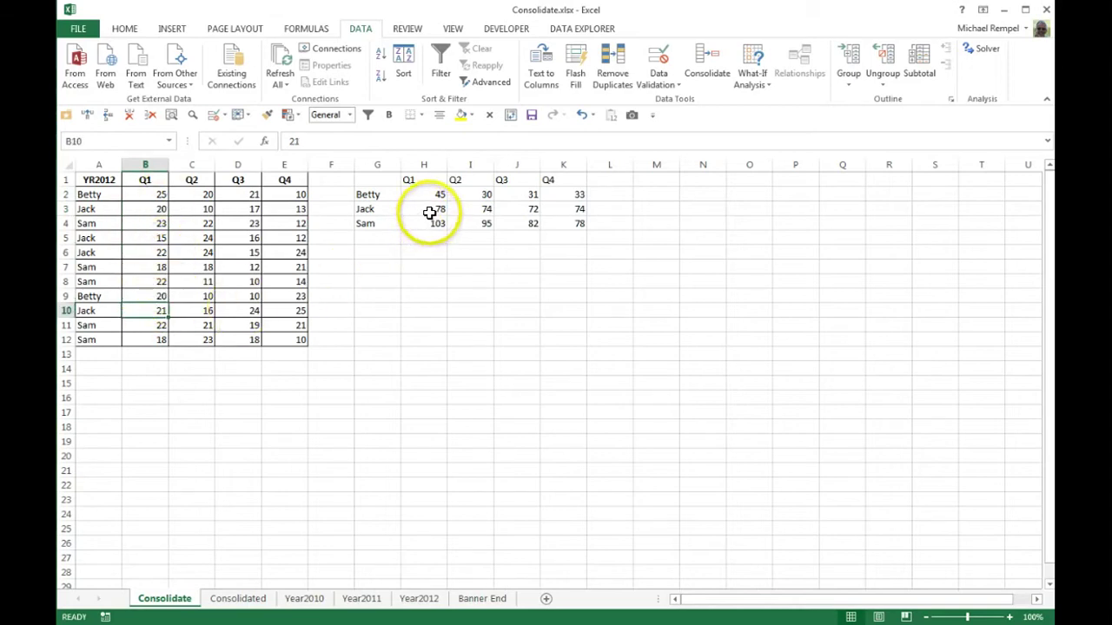
pyautogui.click(139, 238)
pyautogui.click(144, 253)
pyautogui.click(148, 309)
pyautogui.click(438, 209)
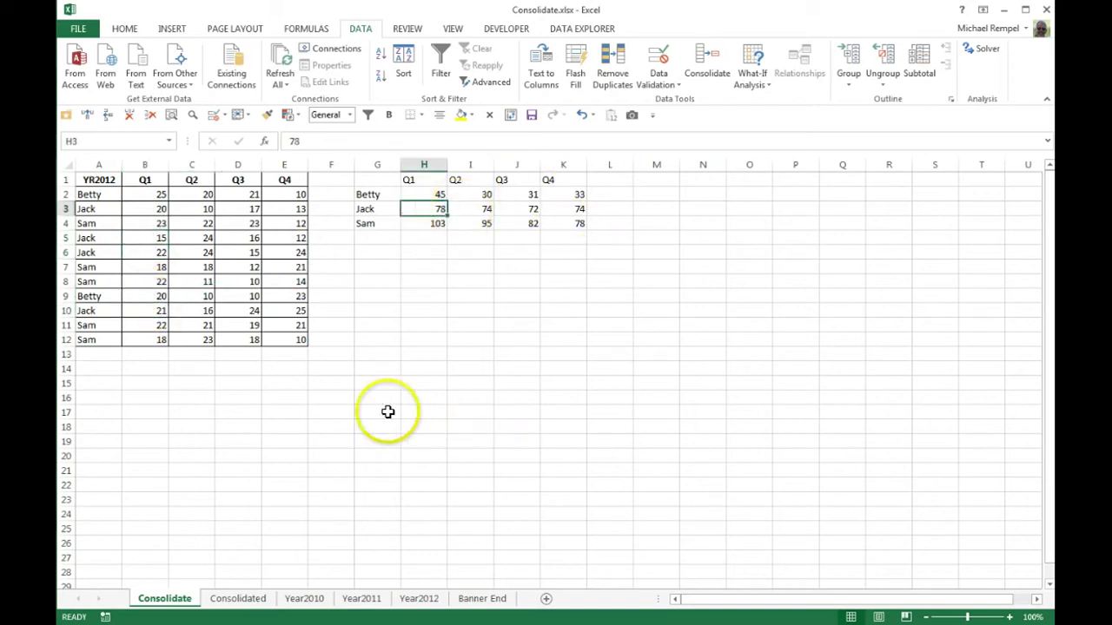
# Step: Apply All Borders to the consolidated table in G1:K4
pyautogui.moveTo(373, 180); pyautogui.dragTo(550, 224)
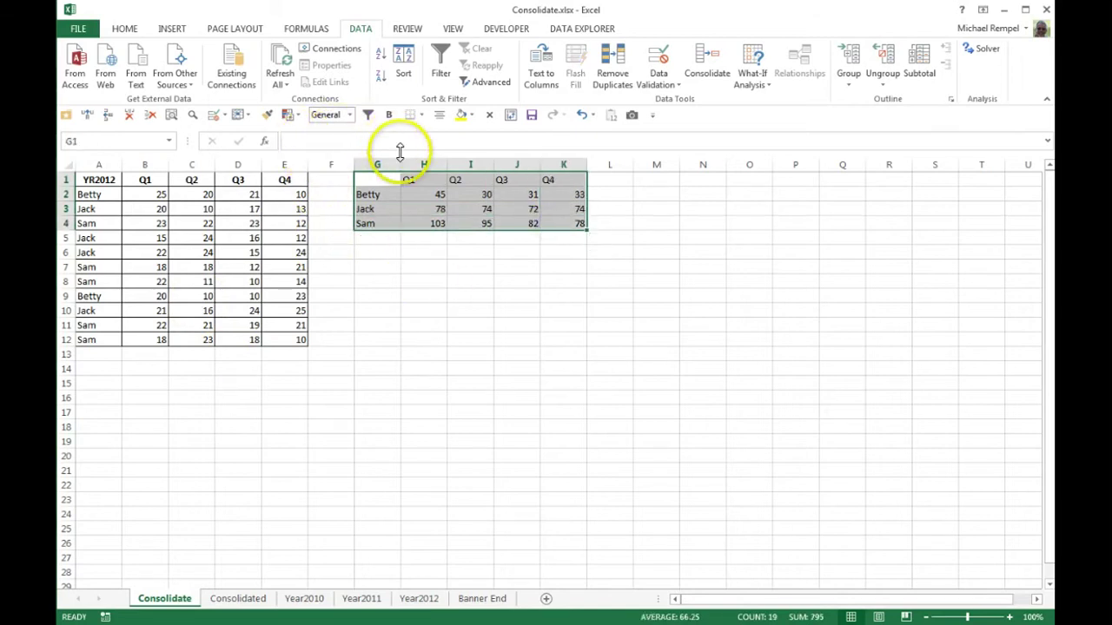
pyautogui.click(420, 115)
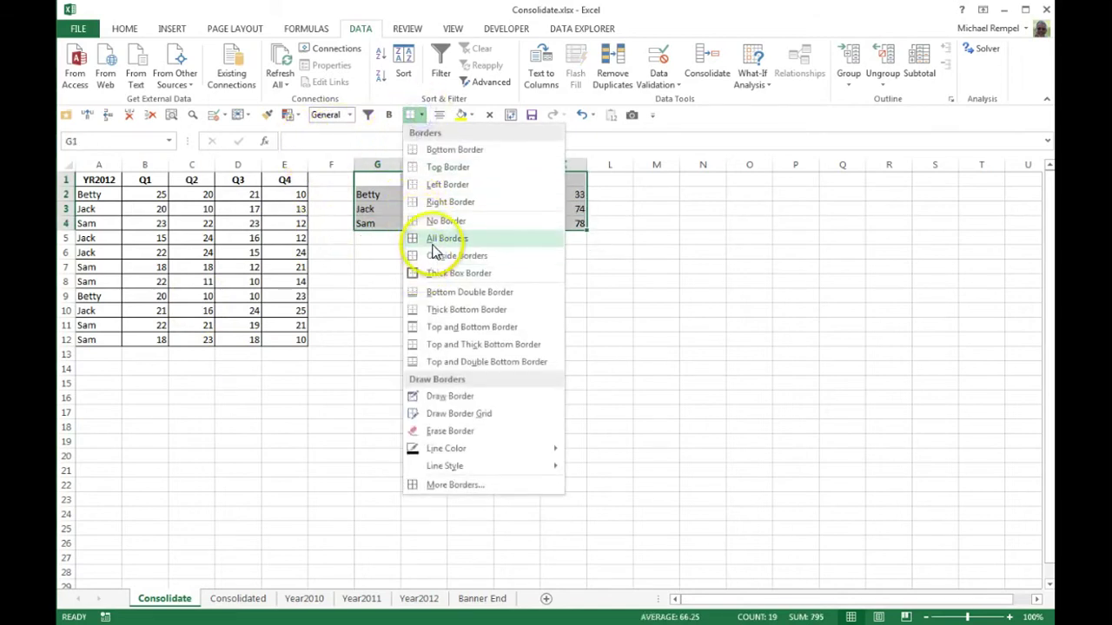
pyautogui.click(434, 240)
pyautogui.click(393, 297)
# Step: Bold and center the Q1 to Q4 headers in H1:K1 of the consolidated table
pyautogui.moveTo(417, 180); pyautogui.dragTo(542, 179)
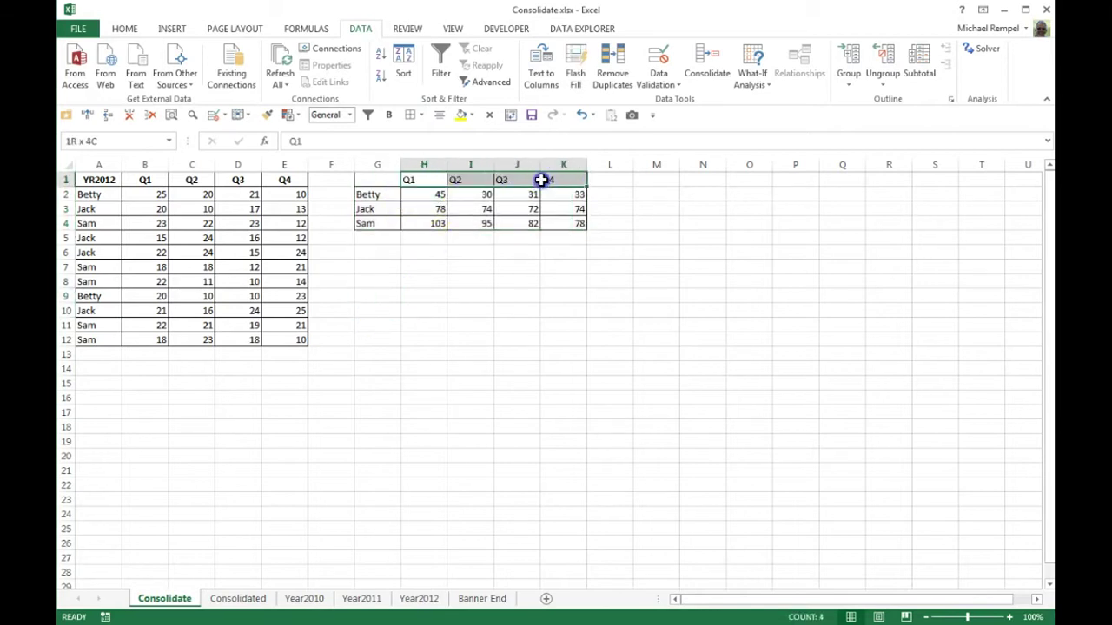
pyautogui.click(119, 26)
pyautogui.click(130, 77)
pyautogui.click(297, 76)
pyautogui.click(425, 367)
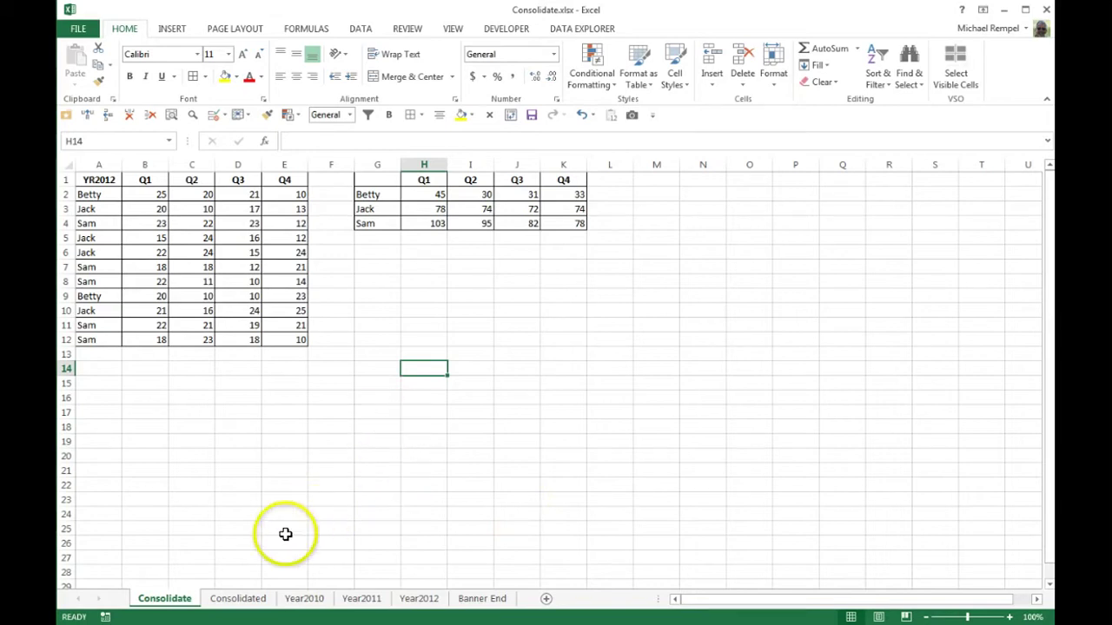
# Step: Examine the layout and row labels of the tables on the Year2010, Year2011 and Year2012 sheets
pyautogui.click(318, 599)
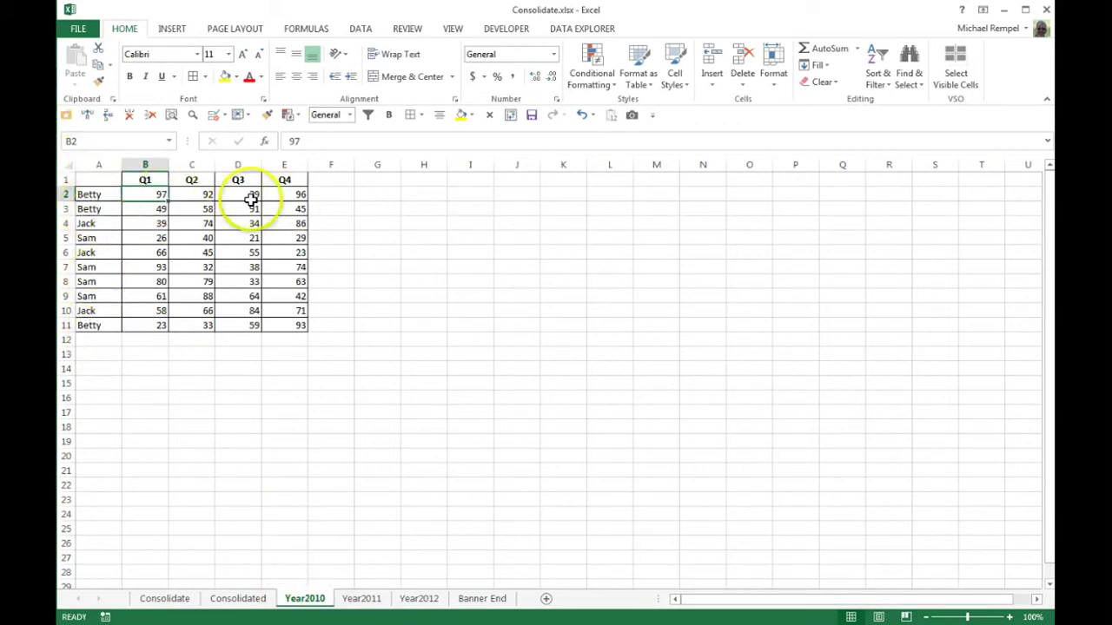
pyautogui.click(361, 598)
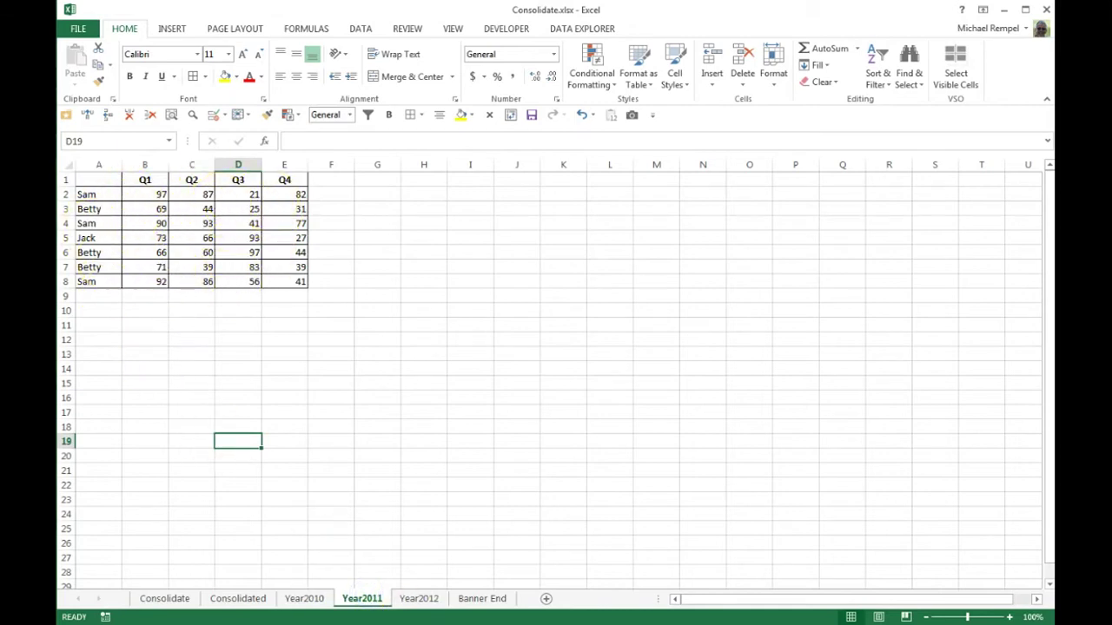
pyautogui.click(418, 599)
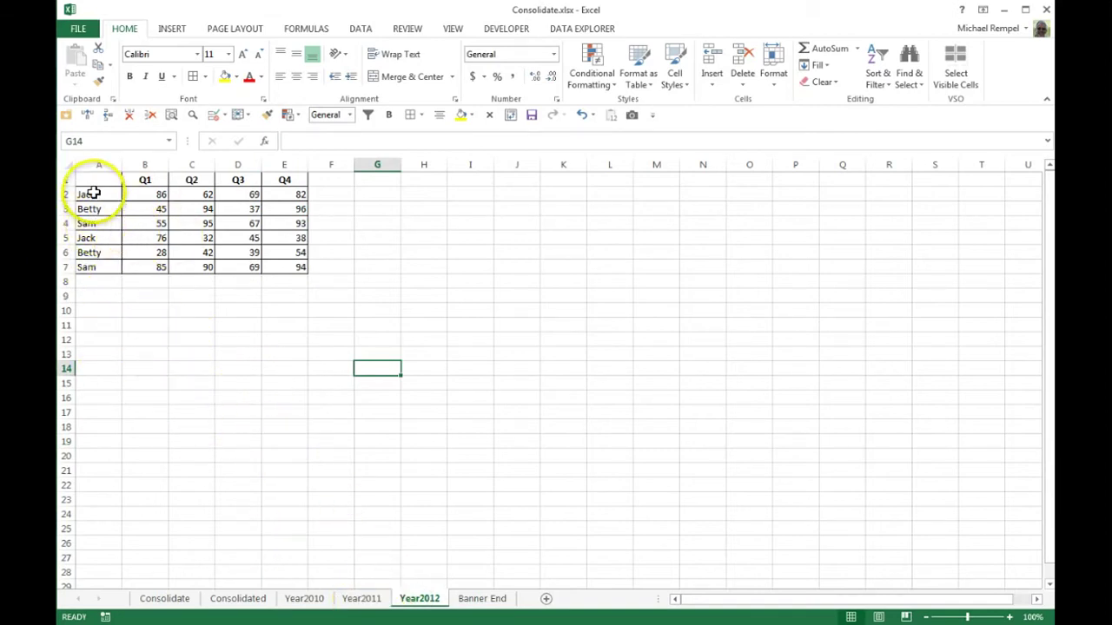
pyautogui.click(362, 599)
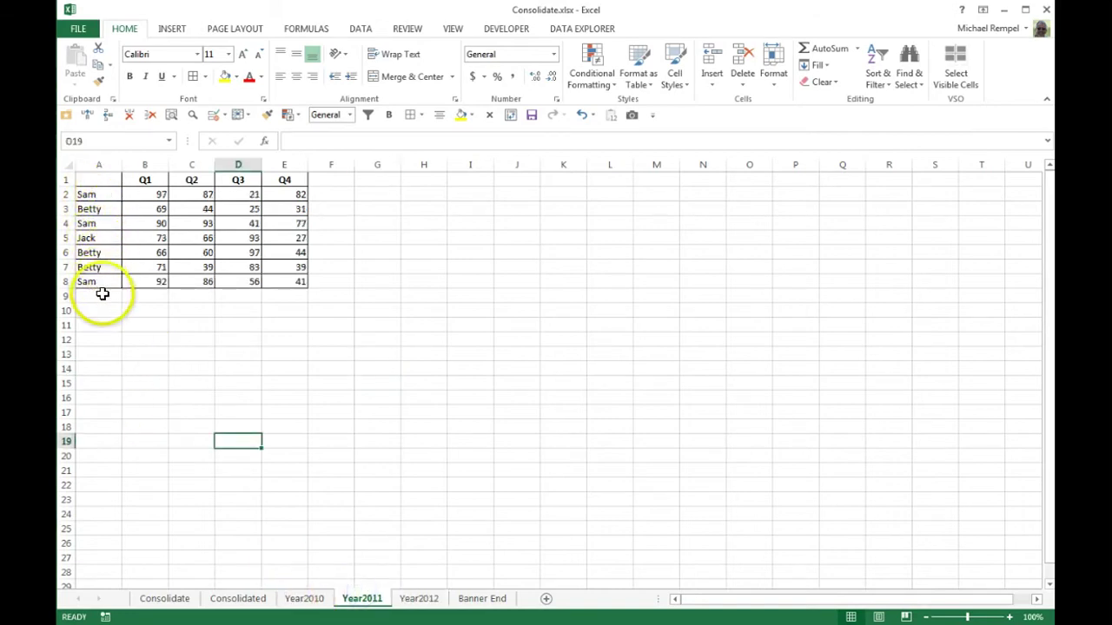
pyautogui.click(304, 598)
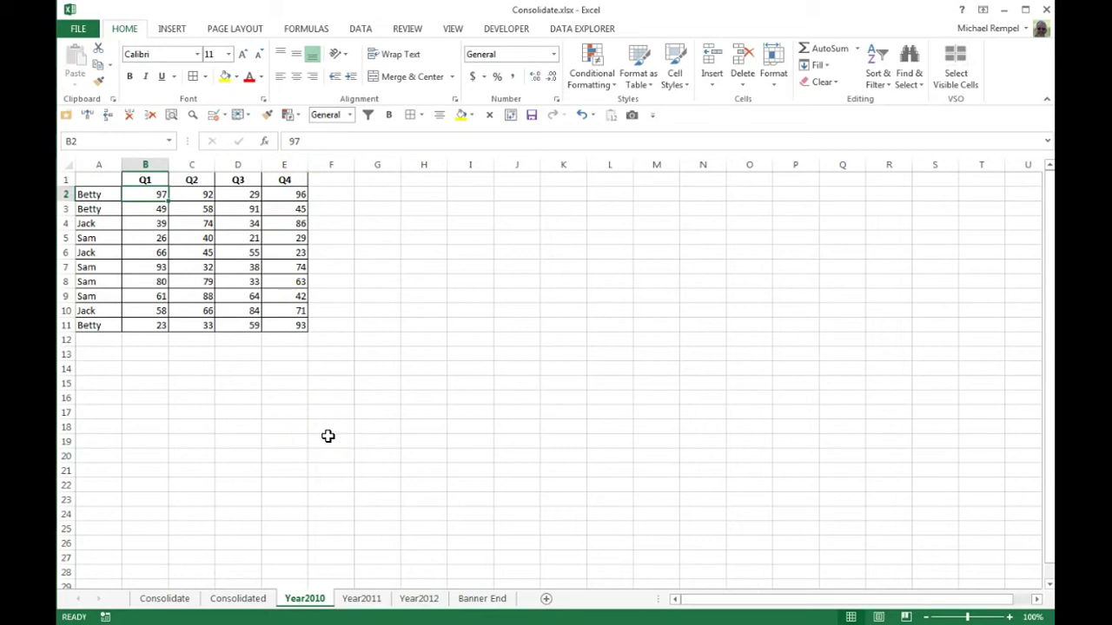
# Step: Start a Sum consolidation at A1 of the Consolidated sheet and add Year2010!$A$1:$E$11 as a reference
pyautogui.click(238, 599)
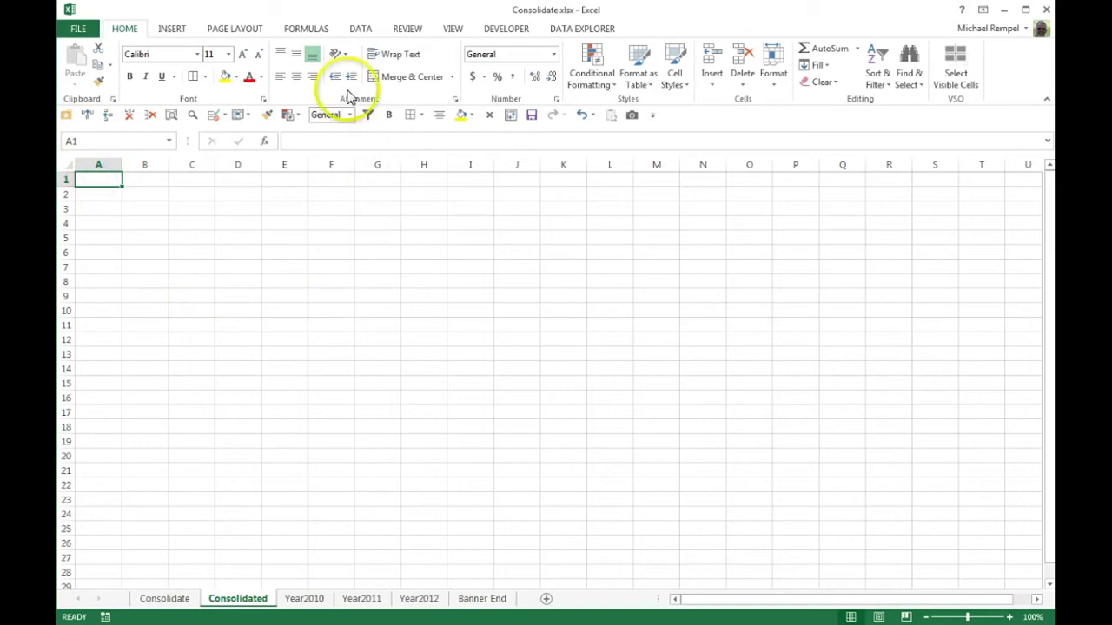
pyautogui.click(362, 30)
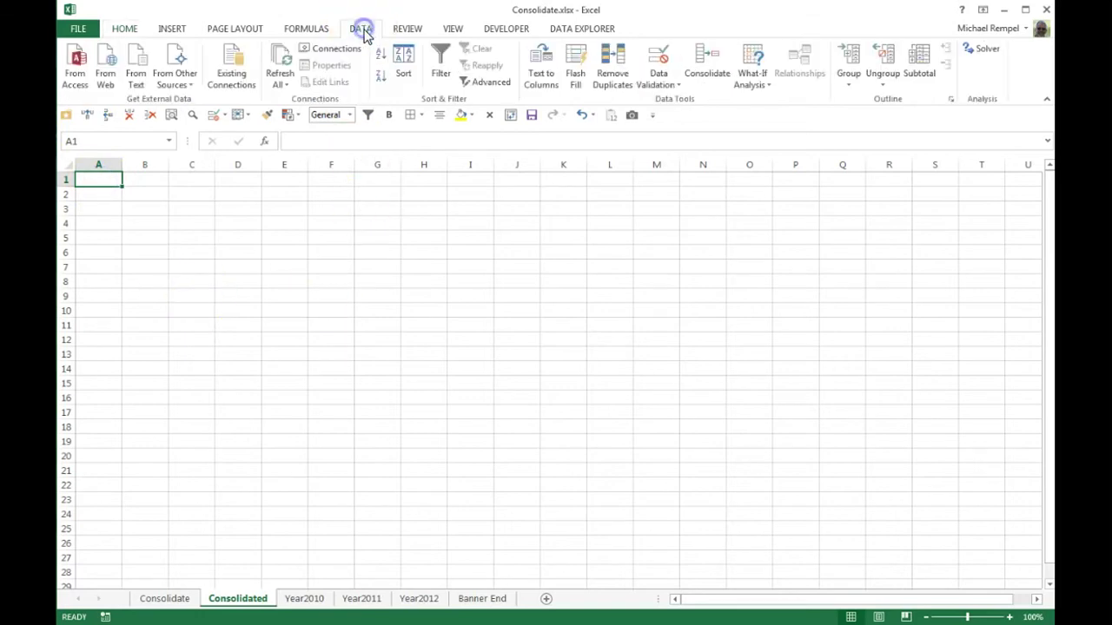
pyautogui.click(705, 74)
pyautogui.moveTo(404, 216); pyautogui.dragTo(515, 197)
pyautogui.click(456, 264)
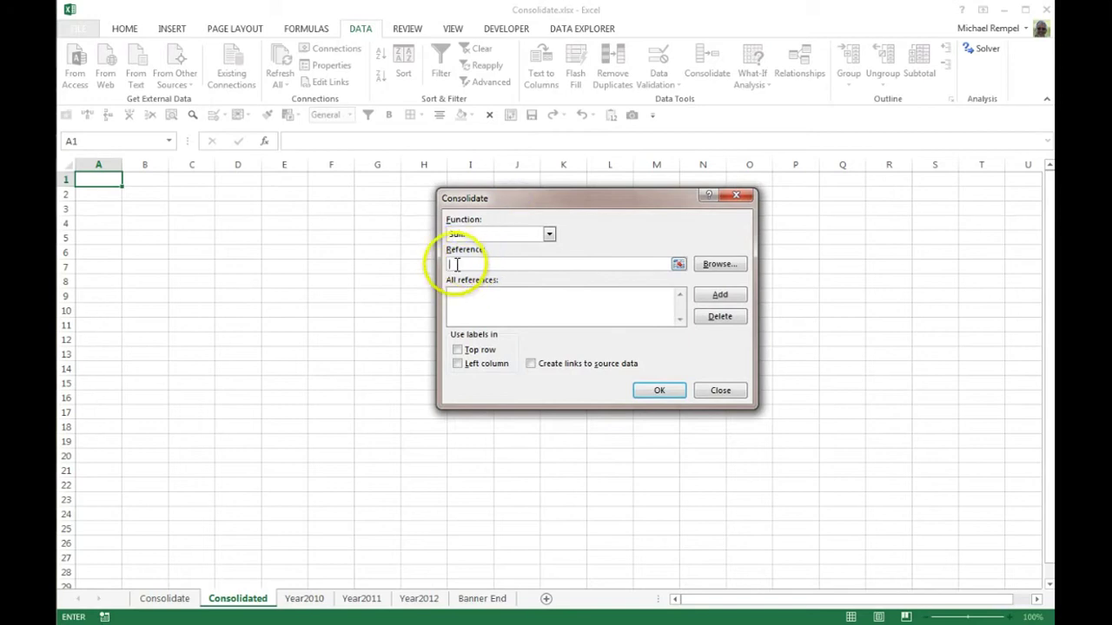
pyautogui.click(677, 264)
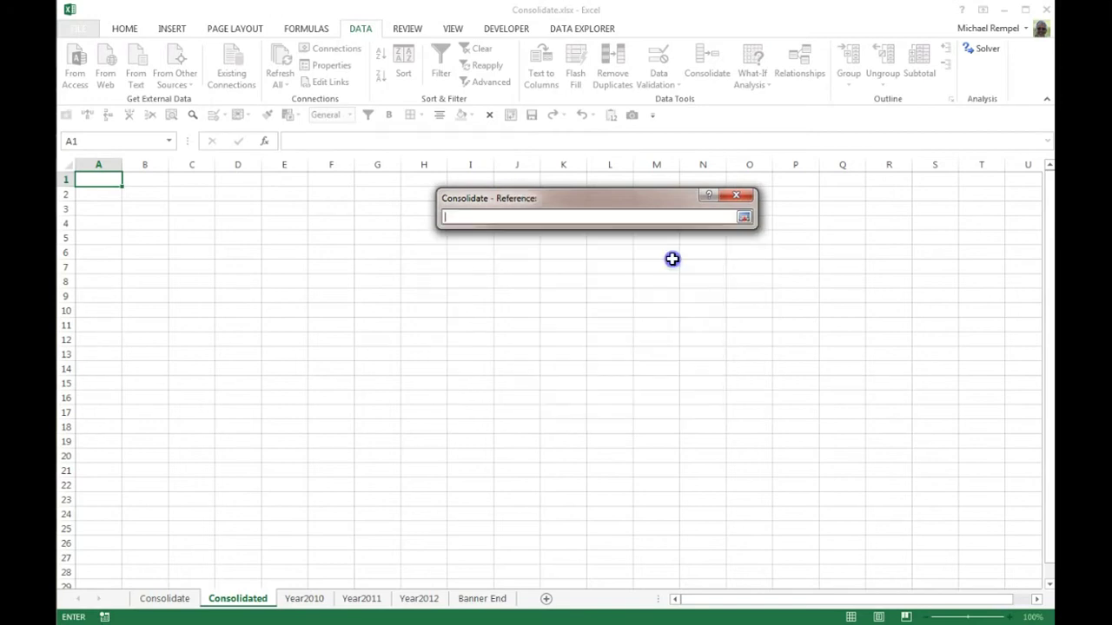
pyautogui.click(312, 601)
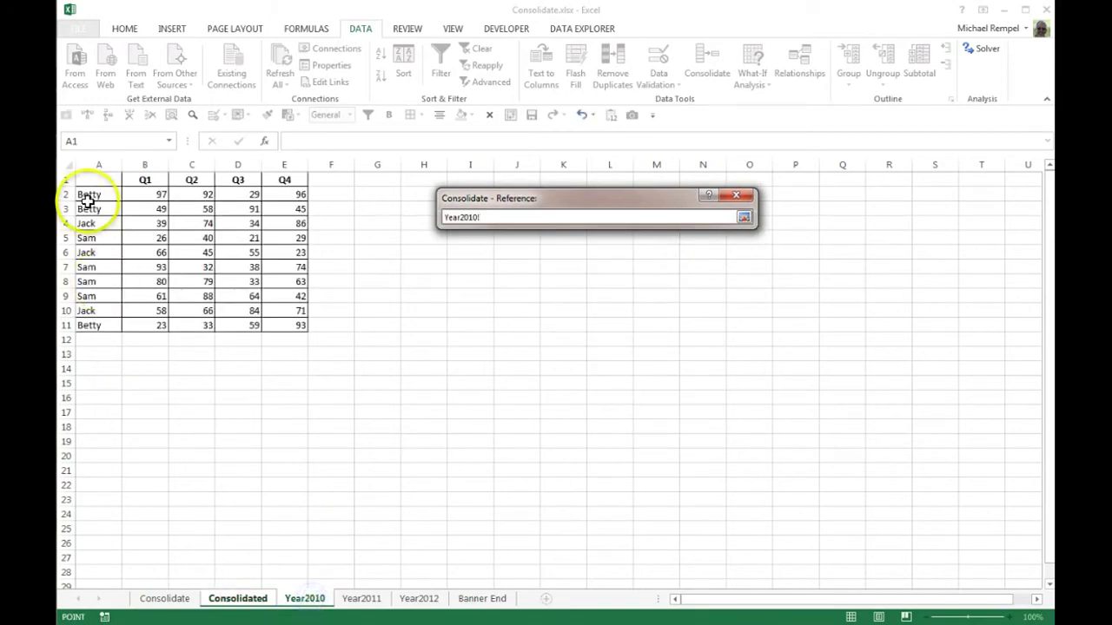
pyautogui.moveTo(187, 180); pyautogui.dragTo(286, 328)
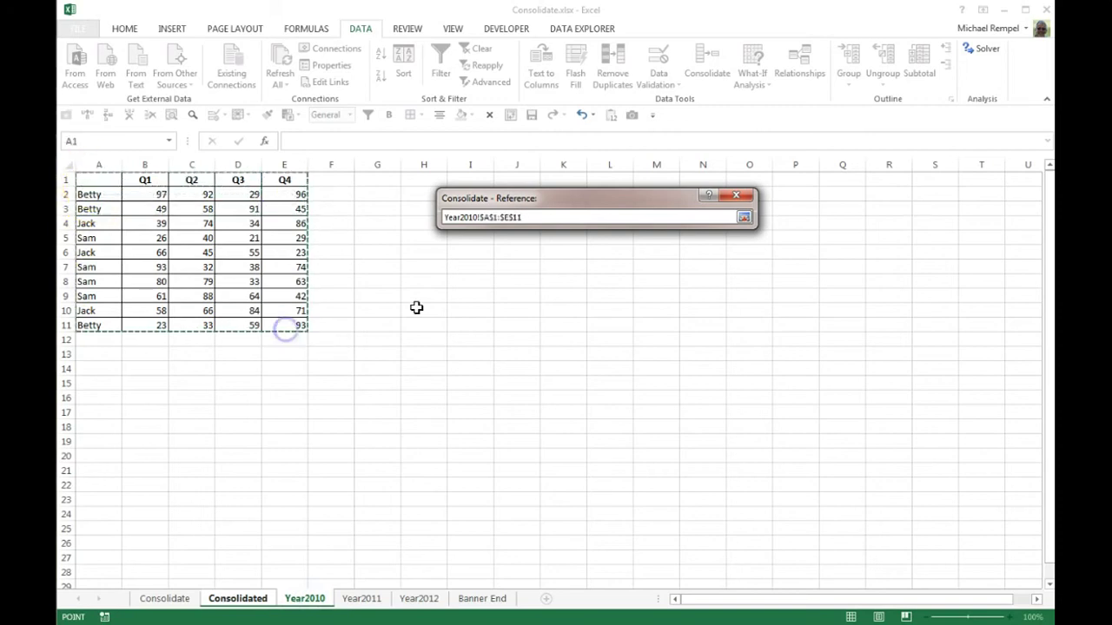
pyautogui.click(745, 218)
pyautogui.click(718, 295)
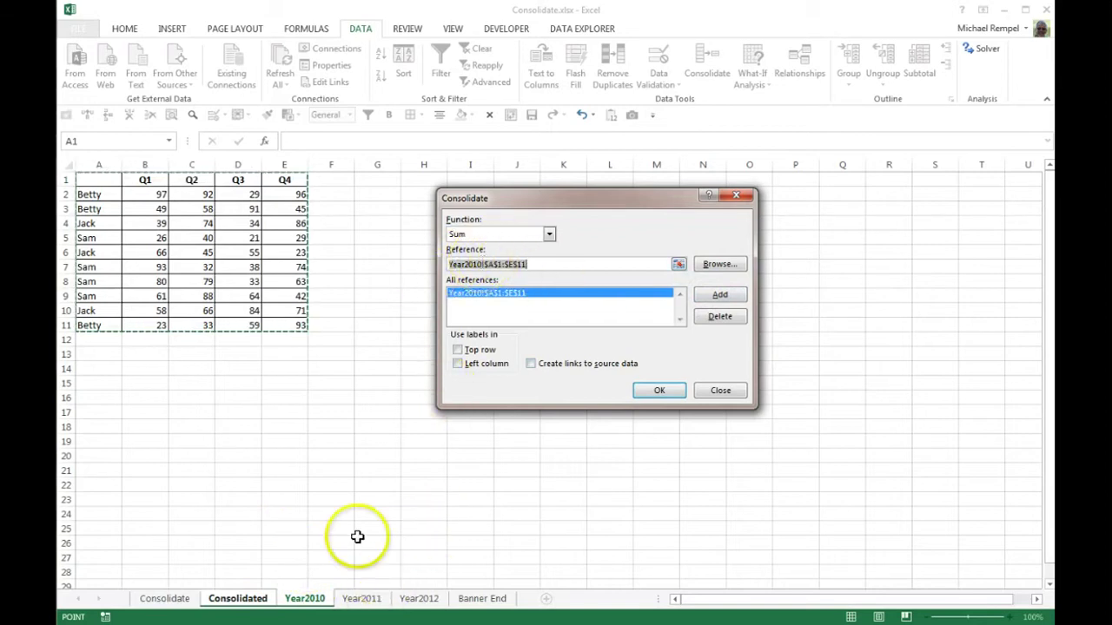
# Step: Add Year2011!$A$1:$E$8 to the consolidation references
pyautogui.click(362, 599)
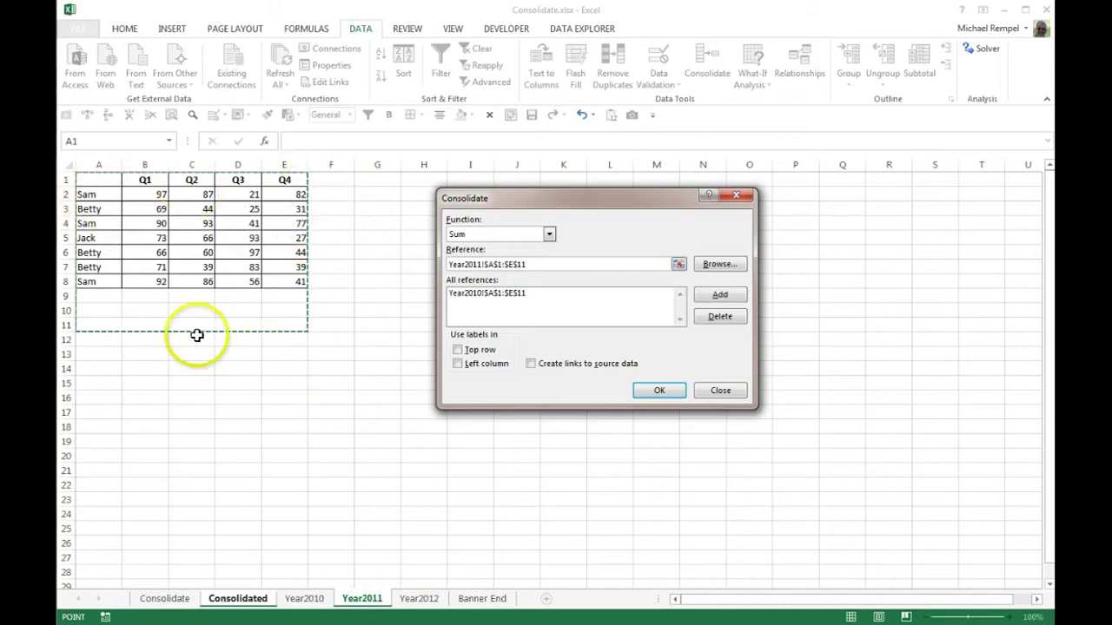
pyautogui.moveTo(98, 177); pyautogui.dragTo(269, 211)
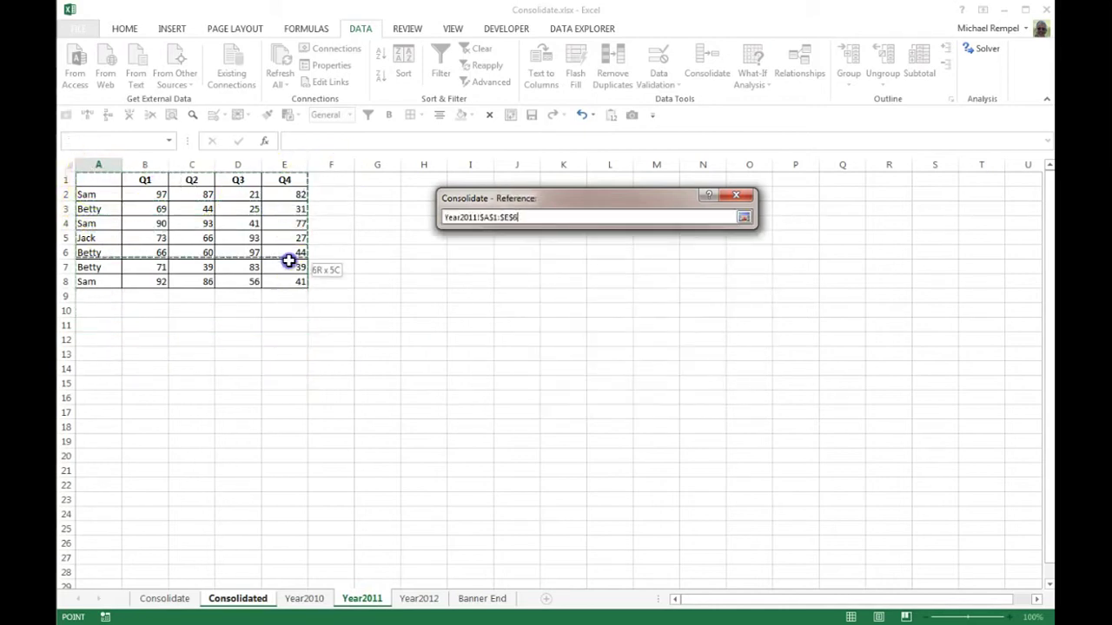
pyautogui.moveTo(293, 272); pyautogui.dragTo(296, 282)
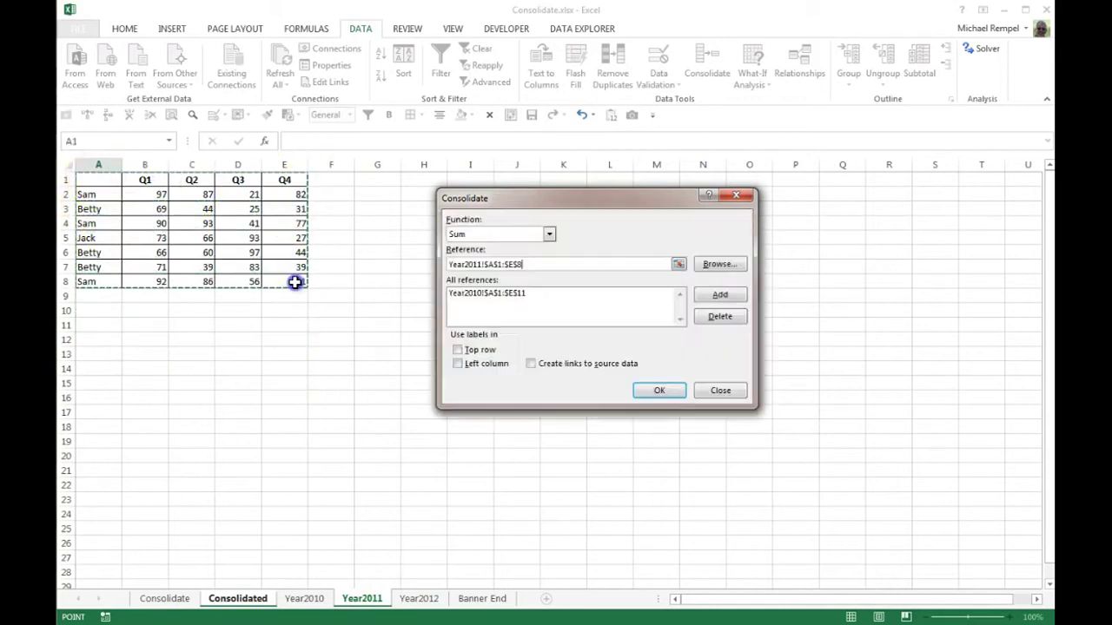
pyautogui.click(719, 295)
# Step: Add Year2012!$A$1:$E$7 to the consolidation references and run the consolidation using labels in the top row and left column
pyautogui.click(415, 601)
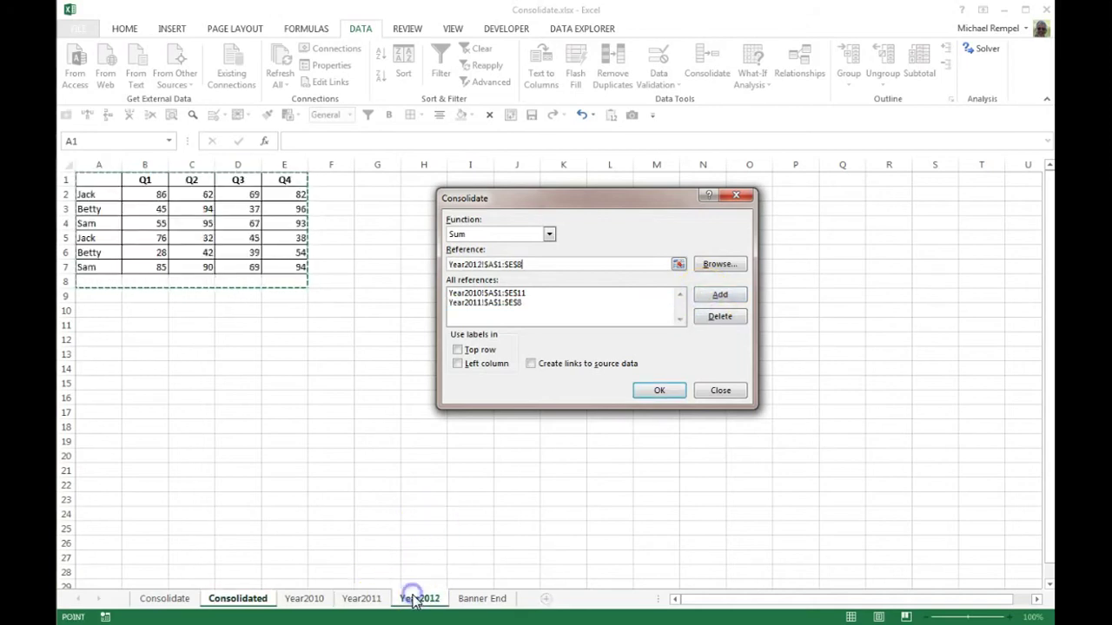
pyautogui.moveTo(99, 180); pyautogui.dragTo(101, 182)
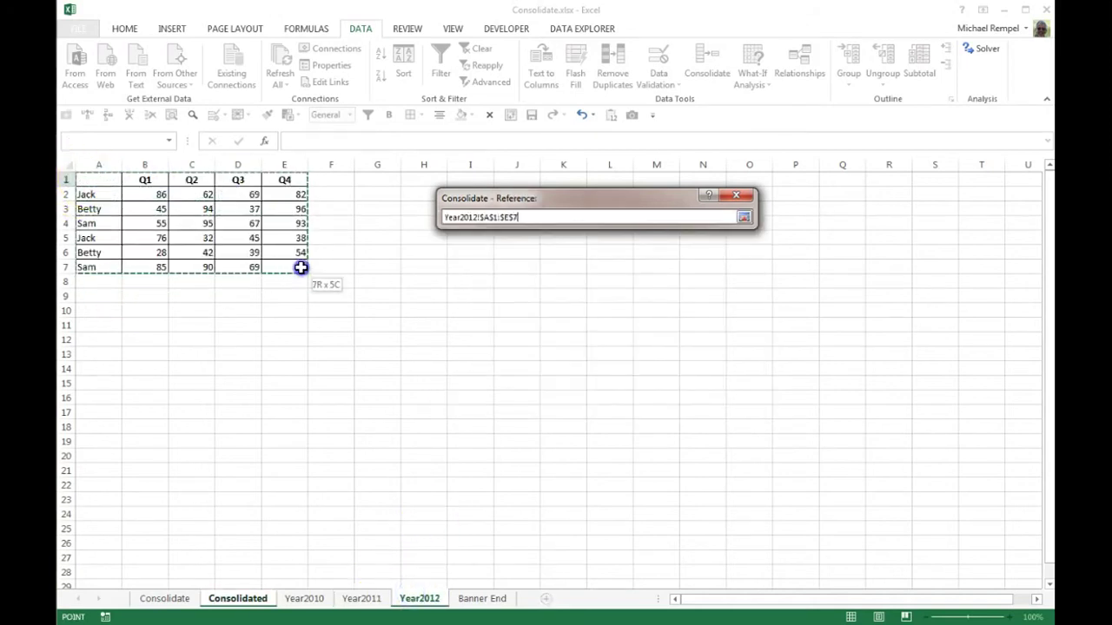
pyautogui.moveTo(300, 267); pyautogui.dragTo(301, 268)
pyautogui.click(719, 296)
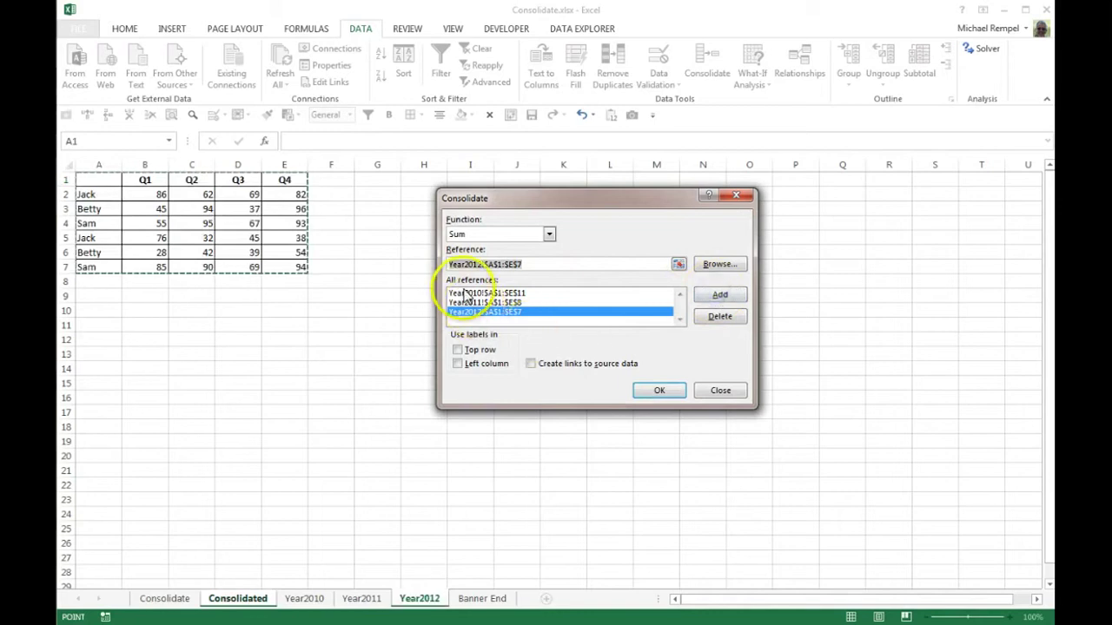
pyautogui.click(459, 350)
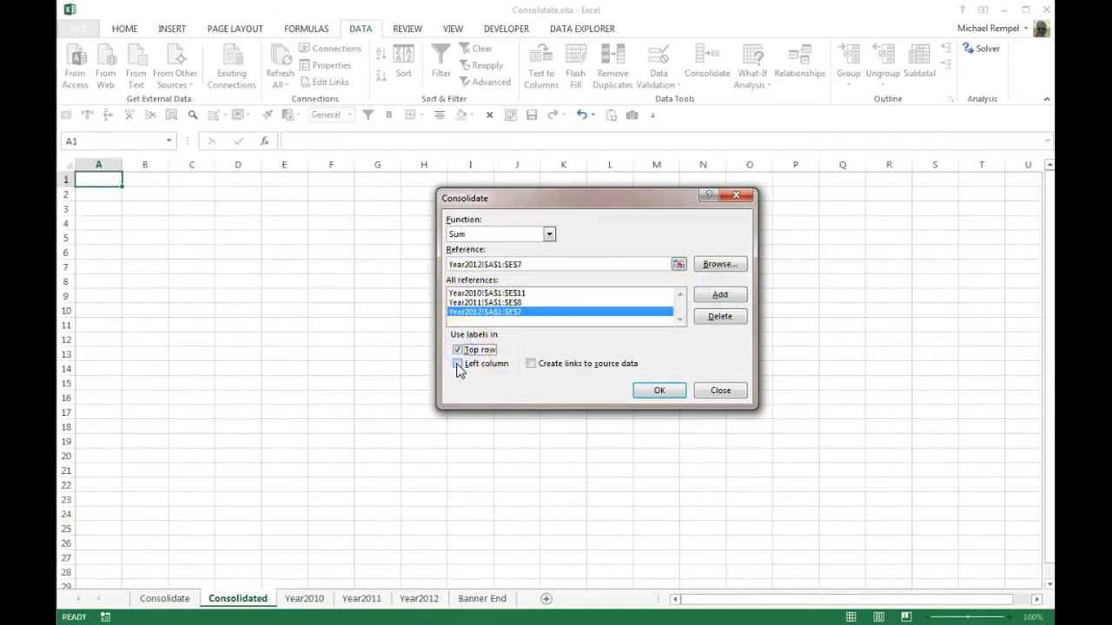
pyautogui.click(647, 390)
pyautogui.click(241, 346)
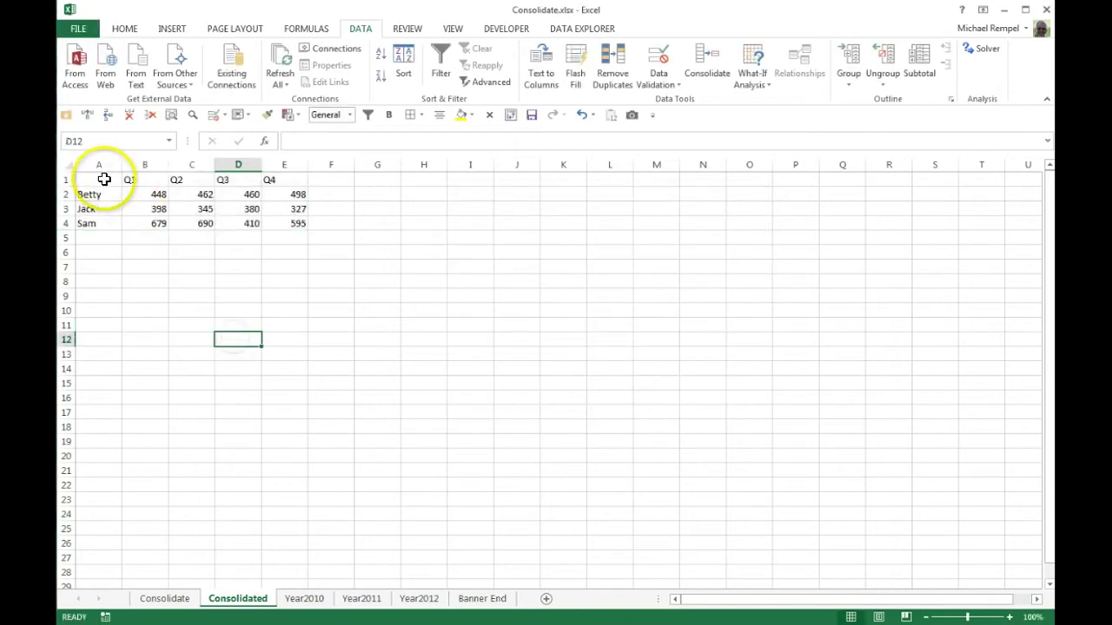
# Step: Apply borders to all cells of the consolidated table in A1:E4
pyautogui.moveTo(99, 179); pyautogui.dragTo(287, 217)
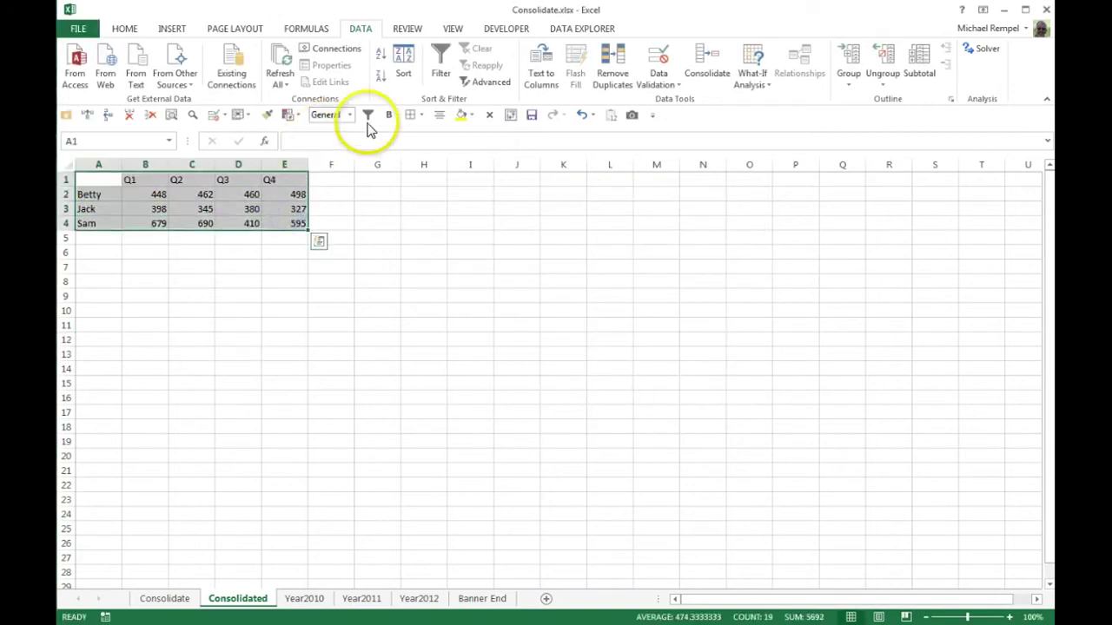
pyautogui.click(408, 115)
pyautogui.click(266, 310)
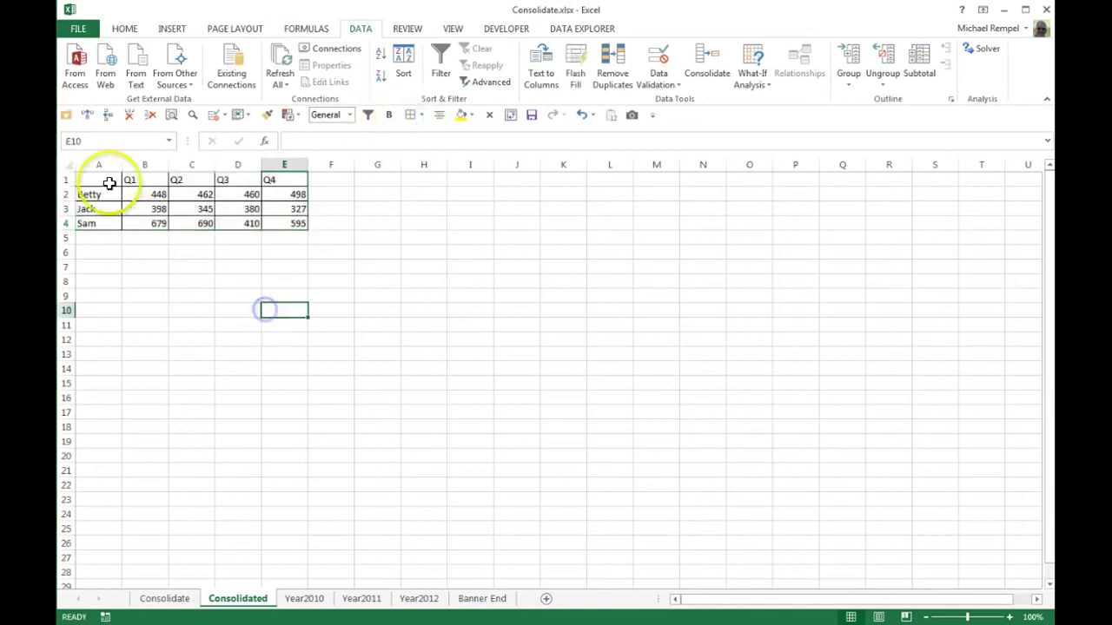
# Step: Bold and center the Q1 to Q4 headers in B1:E1 of the Consolidated sheet
pyautogui.moveTo(130, 179); pyautogui.dragTo(284, 171)
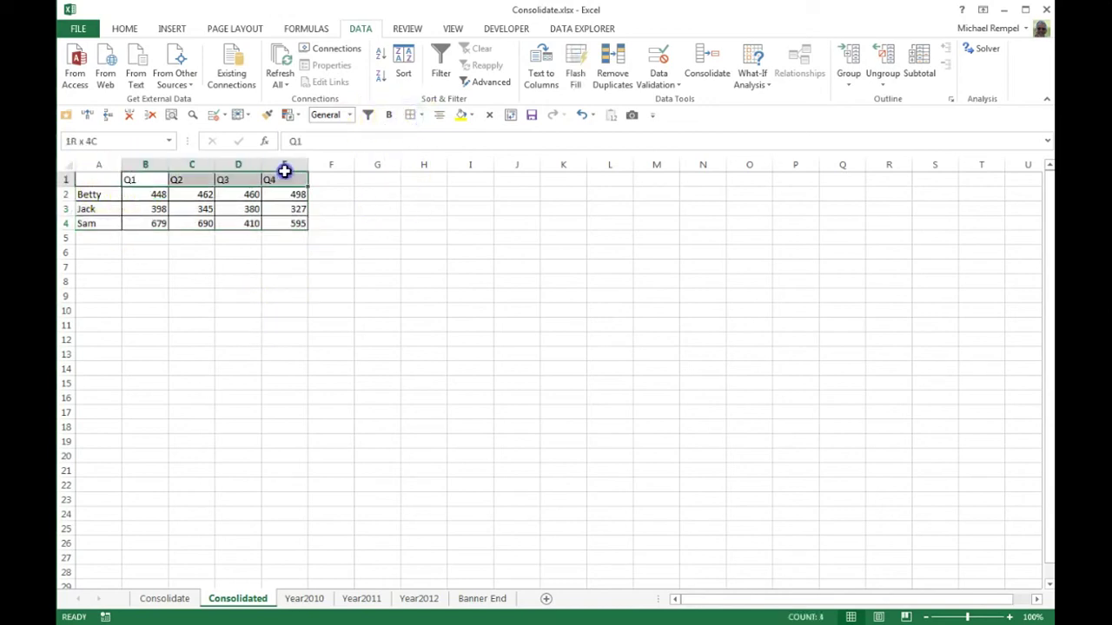
pyautogui.click(387, 116)
pyautogui.click(126, 29)
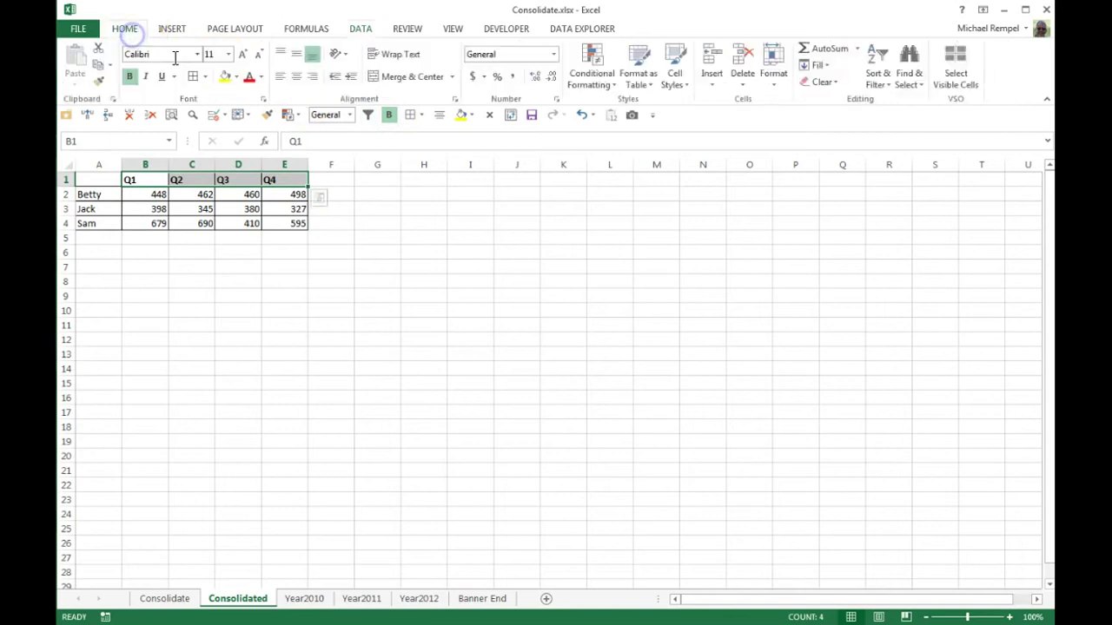
pyautogui.click(294, 78)
pyautogui.click(286, 356)
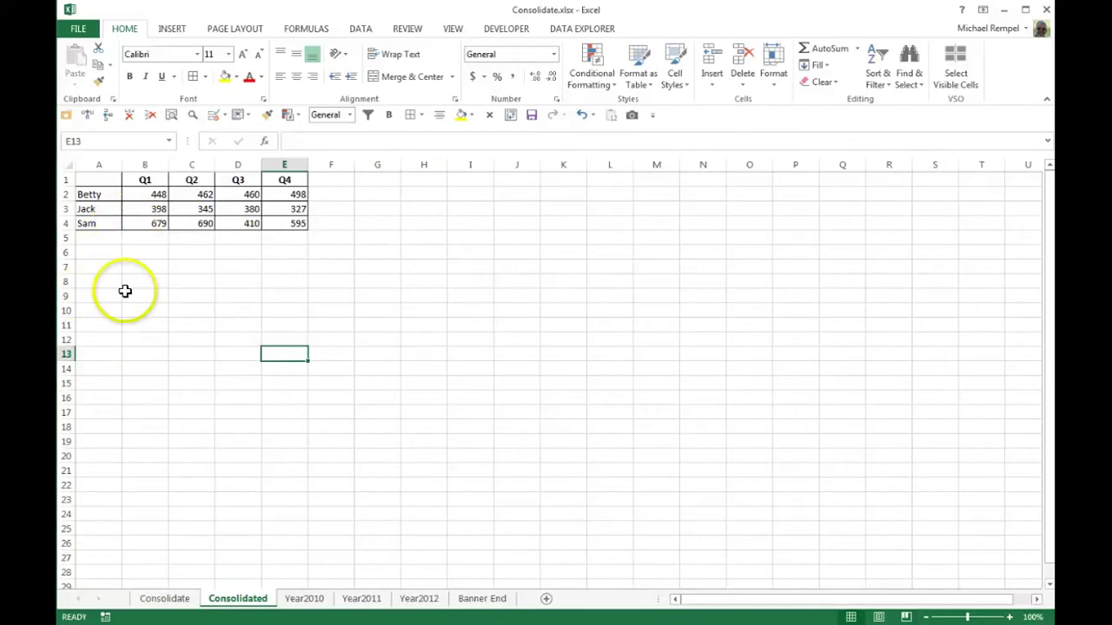
# Step: Clear all contents and formatting from A1:E4 on the Consolidated sheet
pyautogui.moveTo(96, 176); pyautogui.dragTo(289, 223)
pyautogui.press('alt')
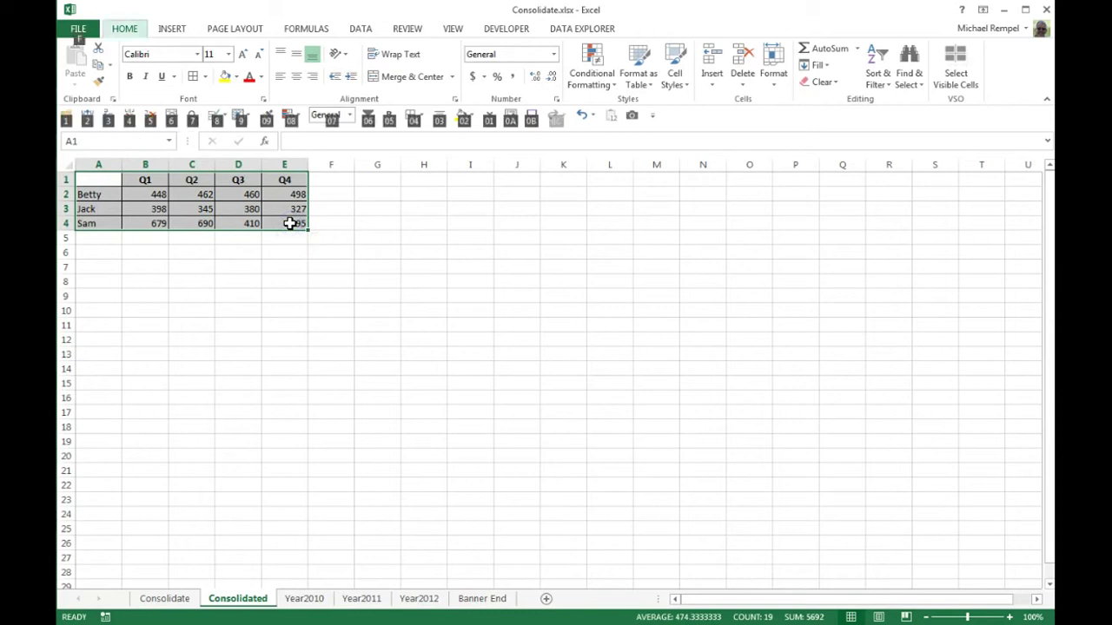
pyautogui.press('h')
pyautogui.press('e')
pyautogui.press('a')
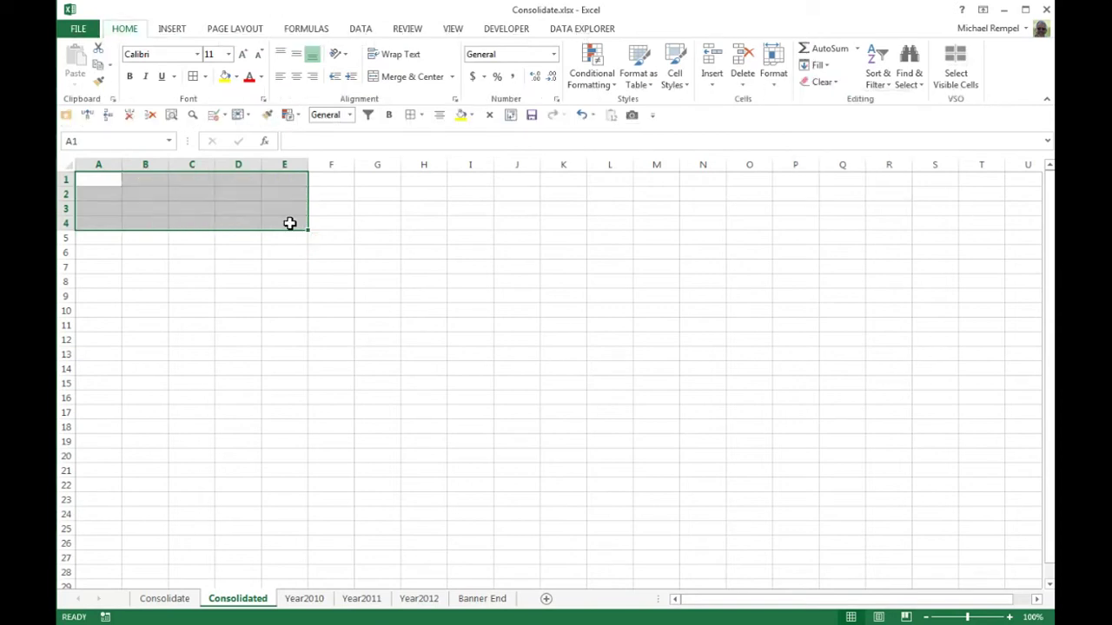
pyautogui.click(178, 282)
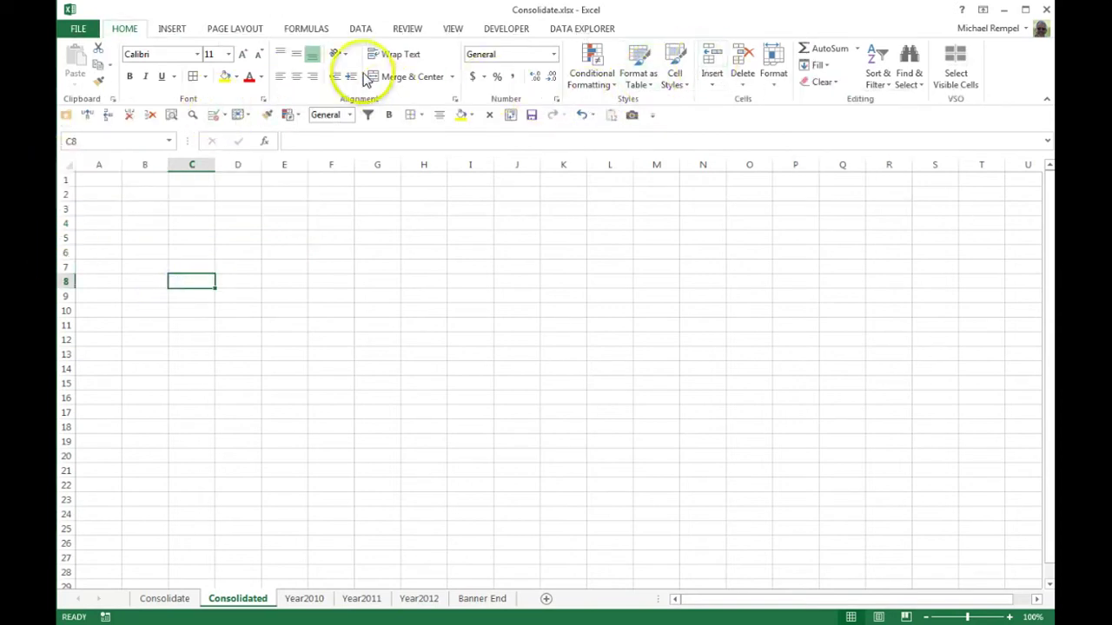
# Step: Delete the Year2010, Year2011 and Year2012 references from the Consolidate settings and close them
pyautogui.click(361, 29)
pyautogui.click(708, 63)
pyautogui.click(511, 294)
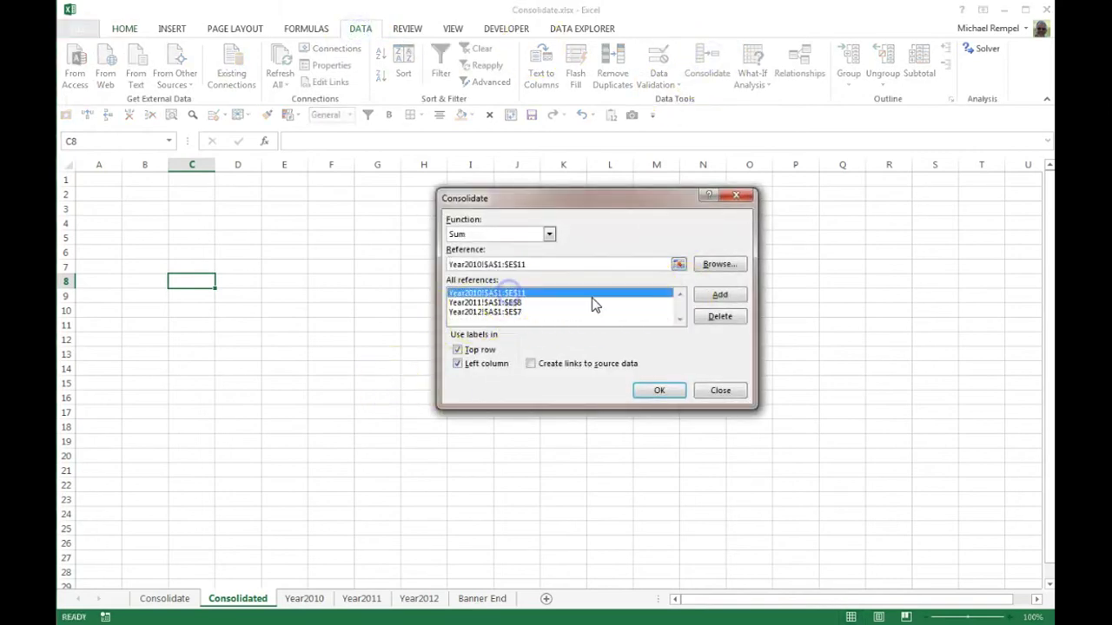
pyautogui.click(720, 316)
pyautogui.click(513, 295)
pyautogui.click(717, 318)
pyautogui.click(521, 294)
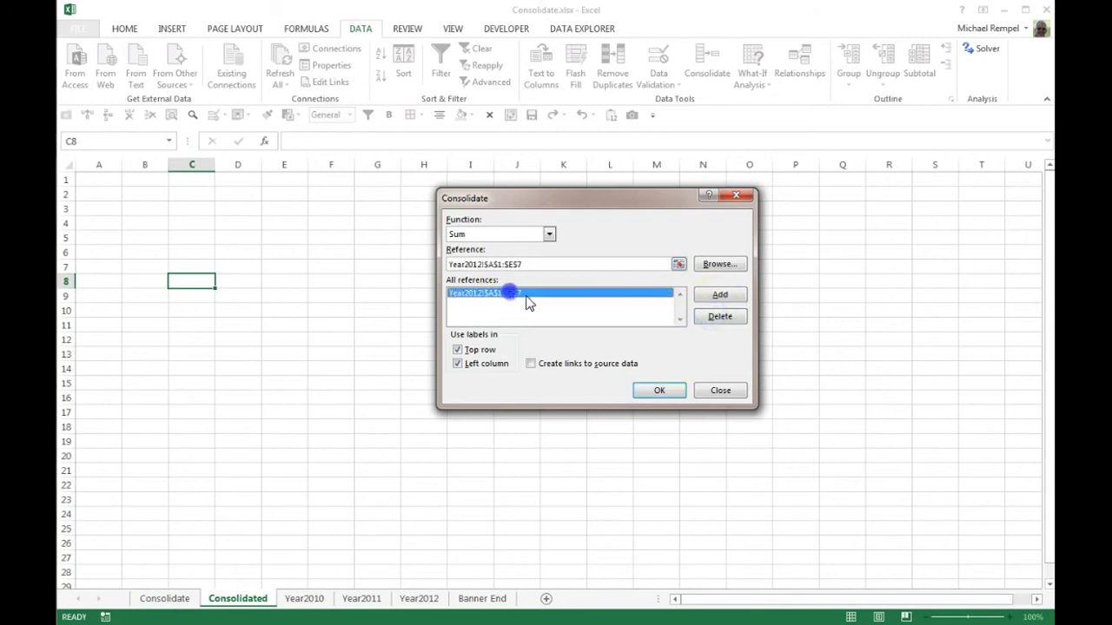
pyautogui.click(719, 317)
pyautogui.click(653, 390)
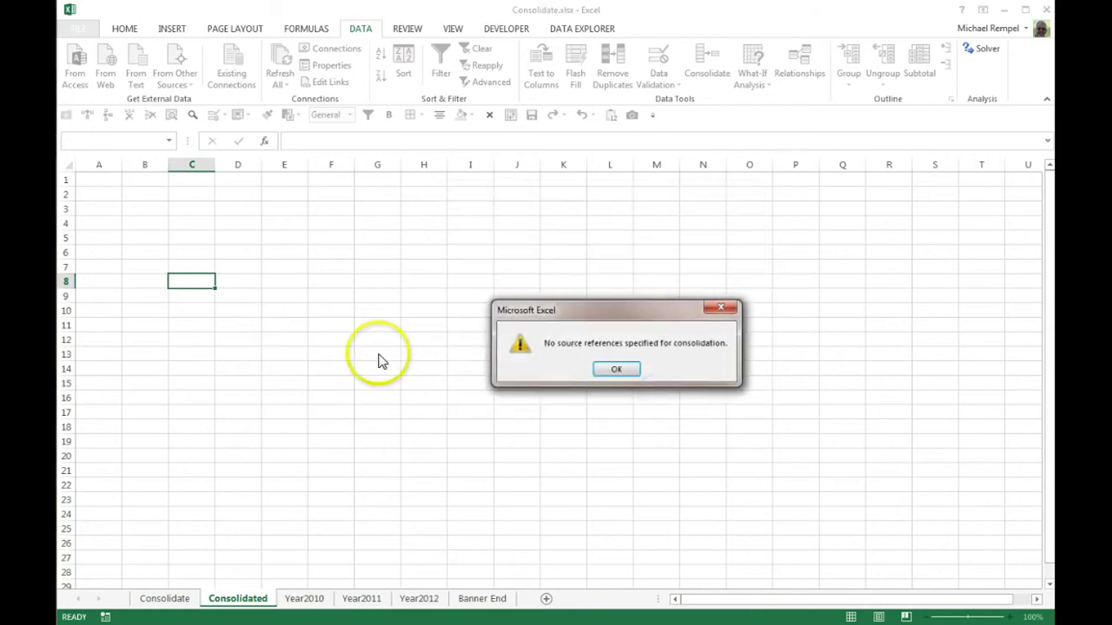
pyautogui.click(619, 369)
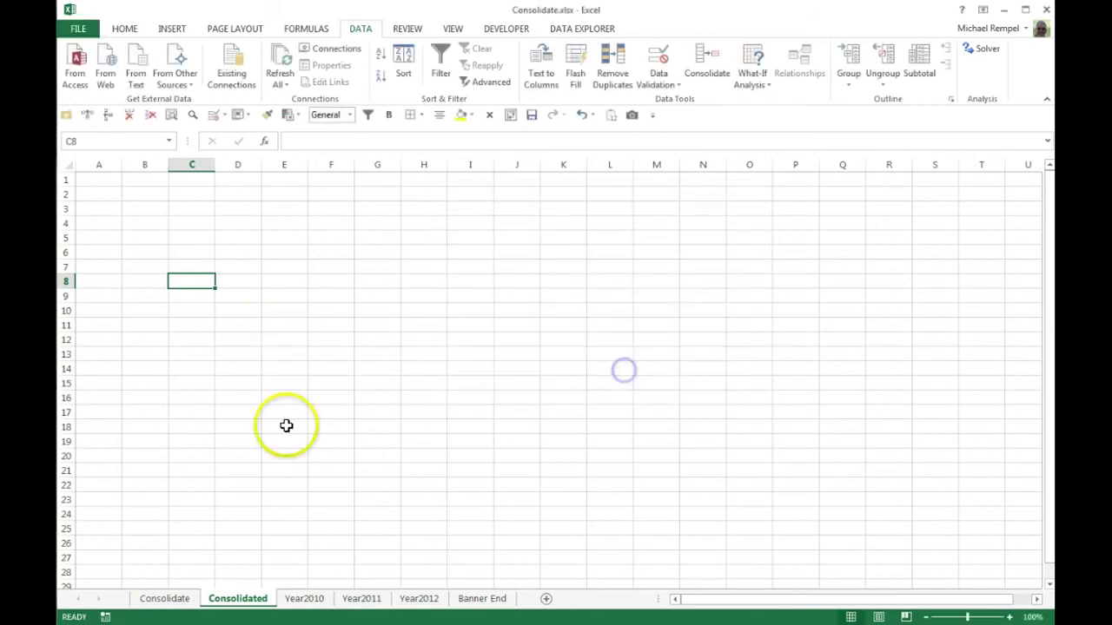
# Step: Review the source tables on the Year2010, Year2011 and Year2012 sheets and return to the Consolidated sheet
pyautogui.click(305, 598)
pyautogui.click(362, 598)
pyautogui.click(420, 598)
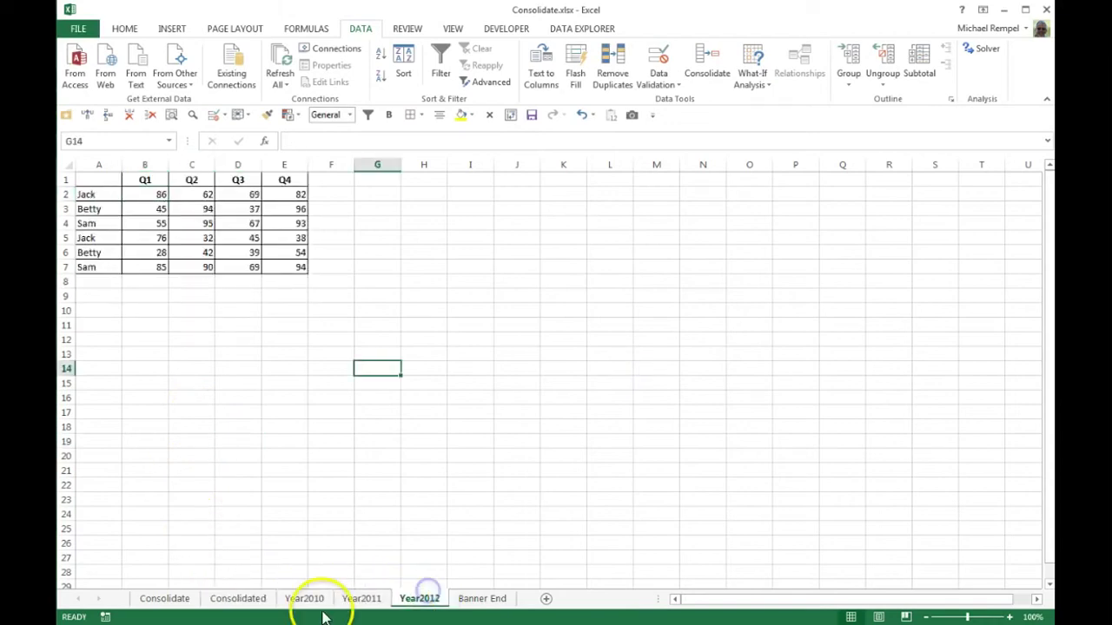
pyautogui.click(305, 599)
pyautogui.click(234, 600)
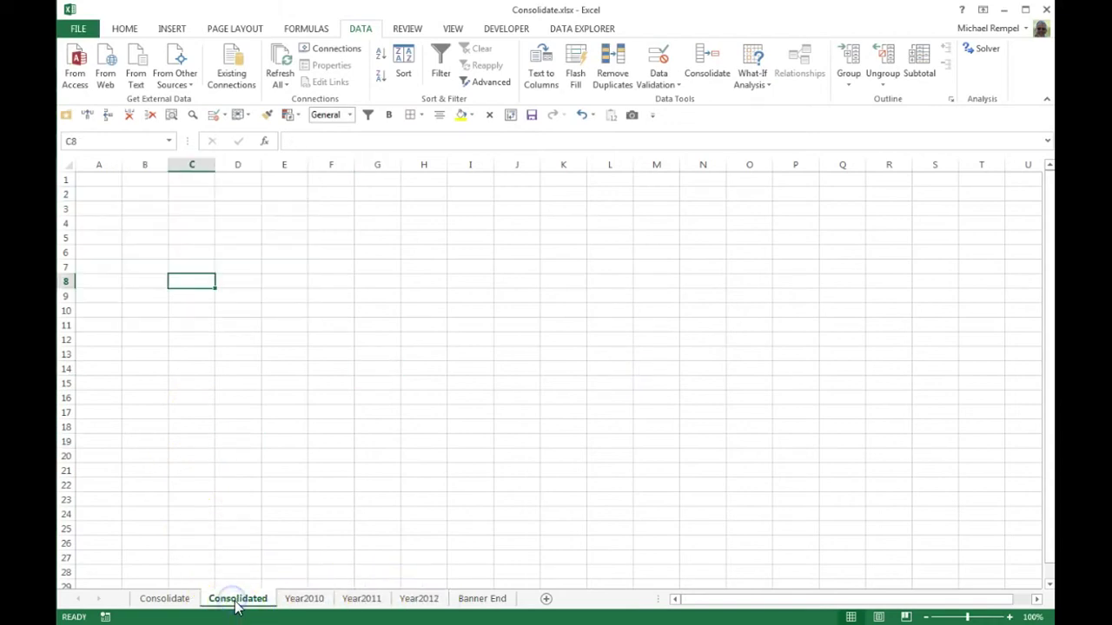
# Step: Start a new Sum consolidation at A1 of the Consolidated sheet with Year2010!$A$1:$E$11 as the first reference
pyautogui.click(90, 180)
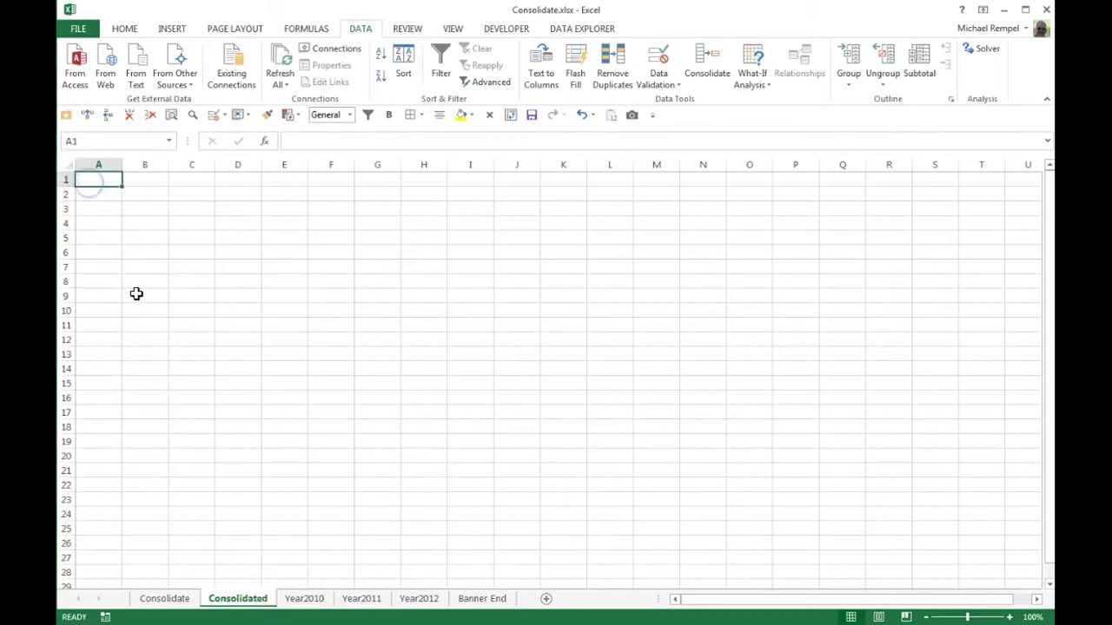
pyautogui.click(705, 65)
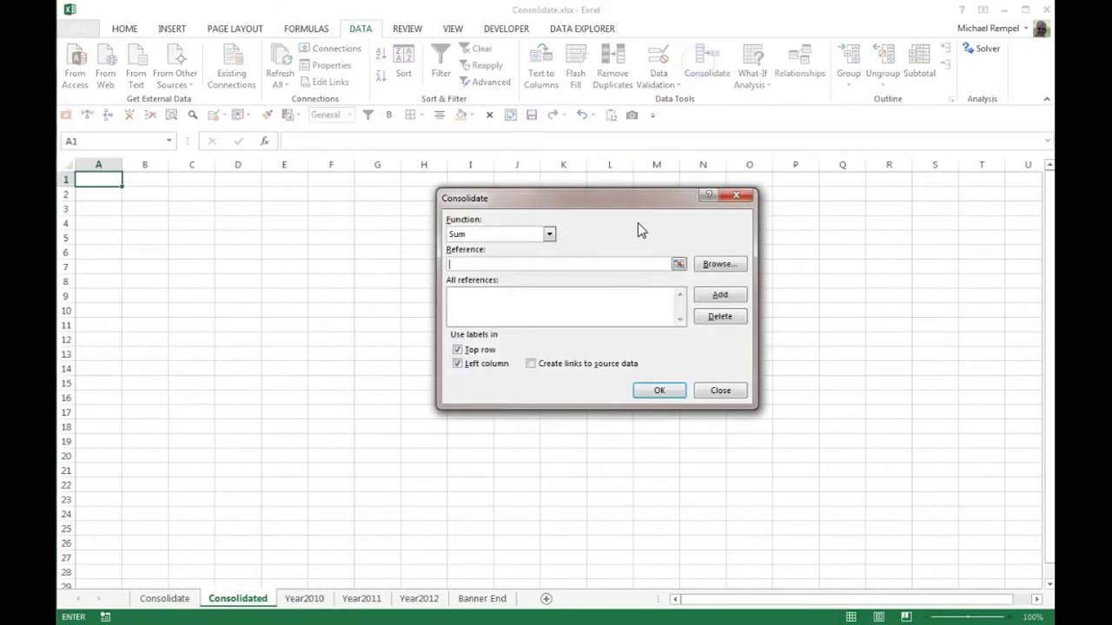
pyautogui.click(678, 265)
pyautogui.click(304, 599)
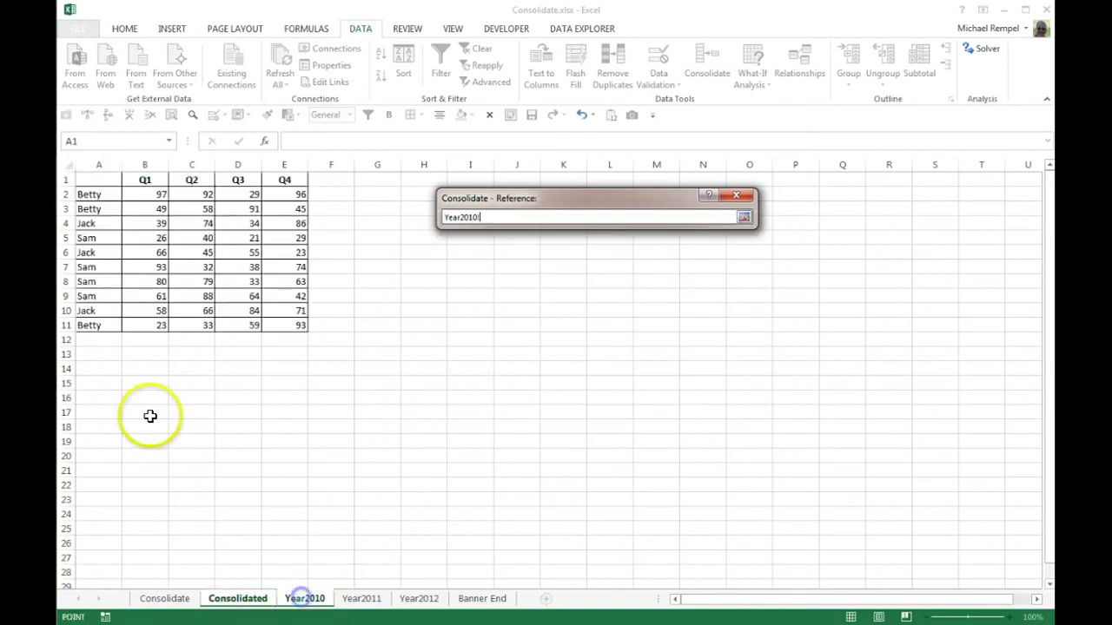
pyautogui.moveTo(283, 247); pyautogui.dragTo(286, 327)
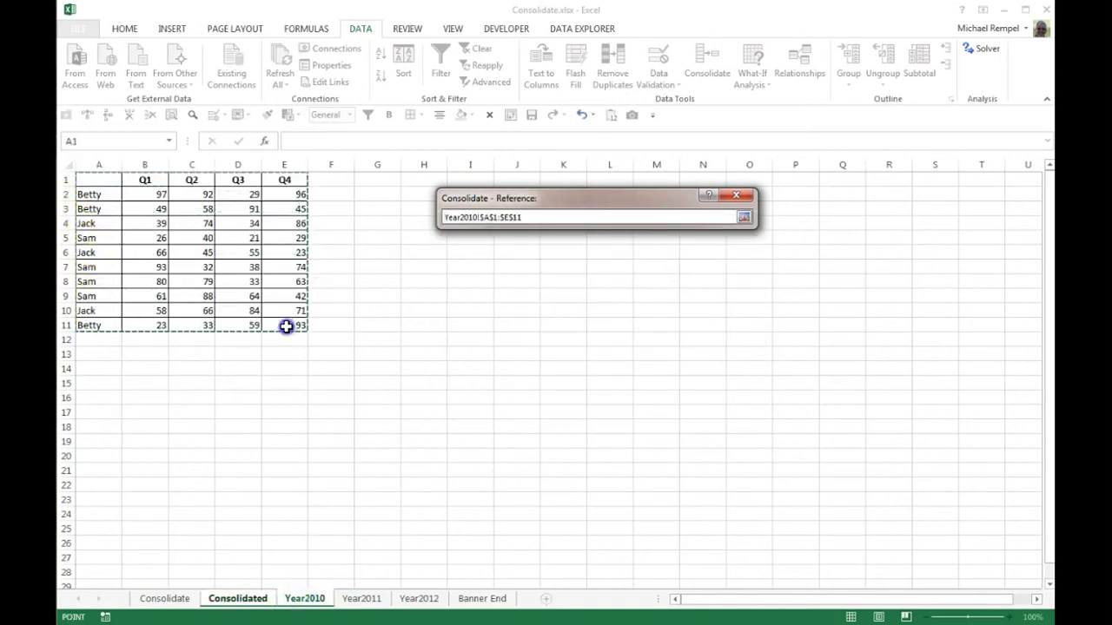
pyautogui.click(745, 217)
pyautogui.click(721, 295)
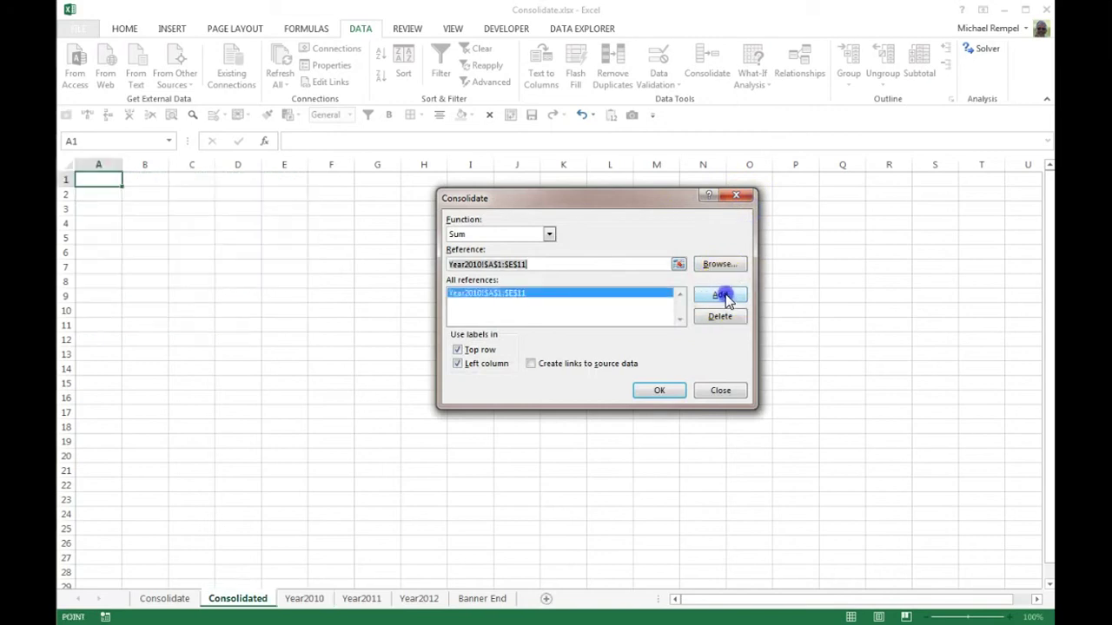
# Step: Add Year2011!$A$1:$E$8 as the second consolidation reference
pyautogui.click(356, 600)
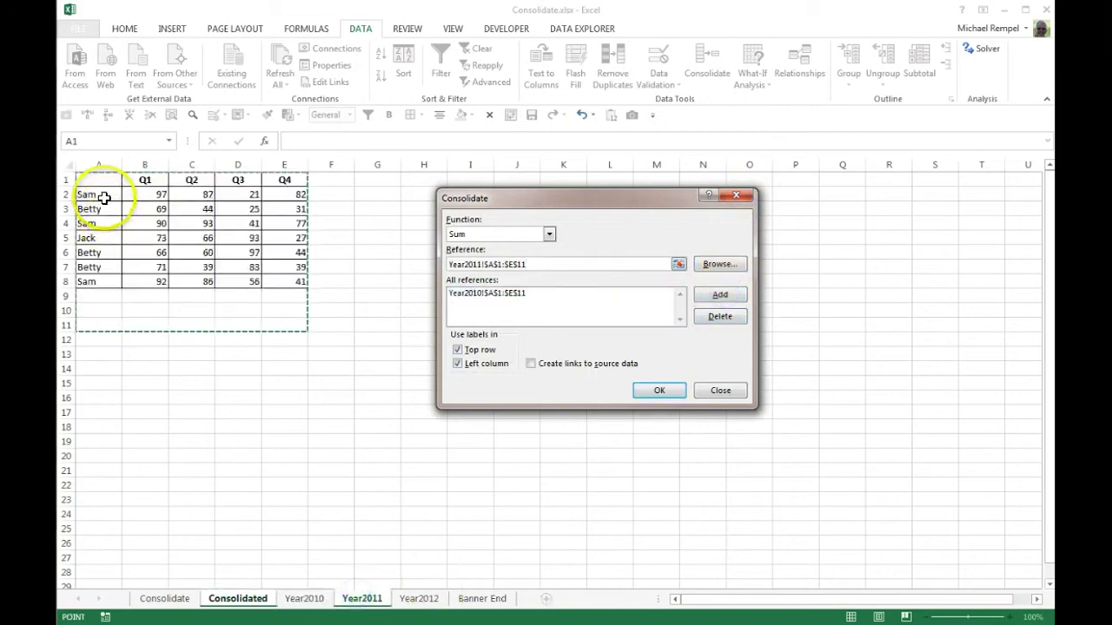
pyautogui.moveTo(92, 181); pyautogui.dragTo(161, 193)
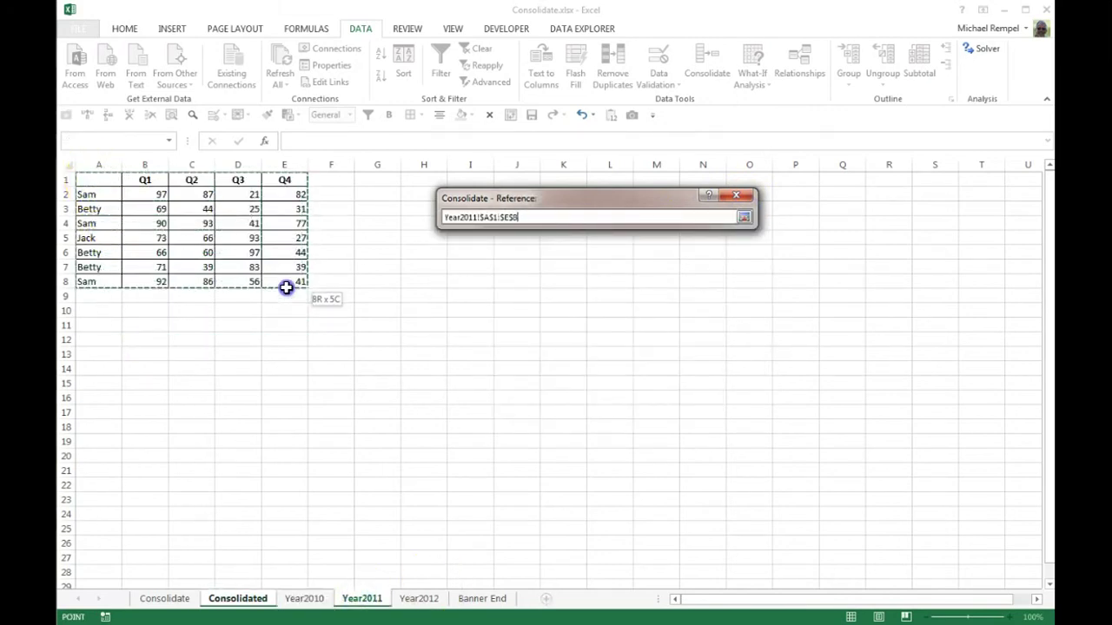
pyautogui.moveTo(286, 287); pyautogui.dragTo(286, 287)
pyautogui.click(720, 295)
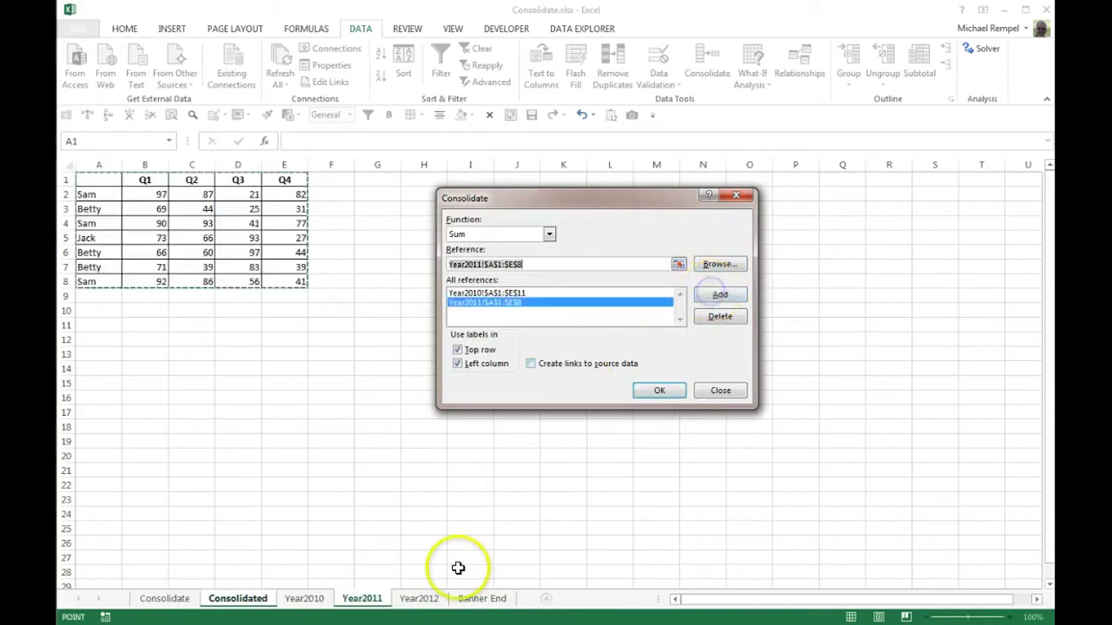
# Step: Add Year2012!$A$1:$E$7 as the third reference and run the consolidation with links to the source data
pyautogui.click(425, 598)
pyautogui.moveTo(98, 179); pyautogui.dragTo(285, 208)
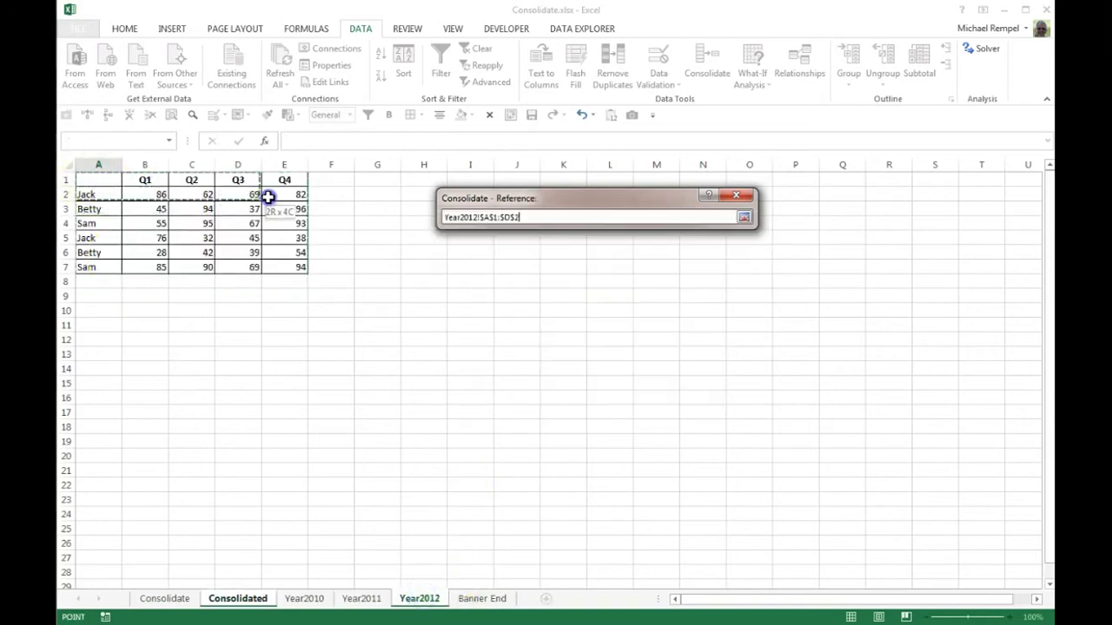
pyautogui.moveTo(307, 268); pyautogui.dragTo(307, 269)
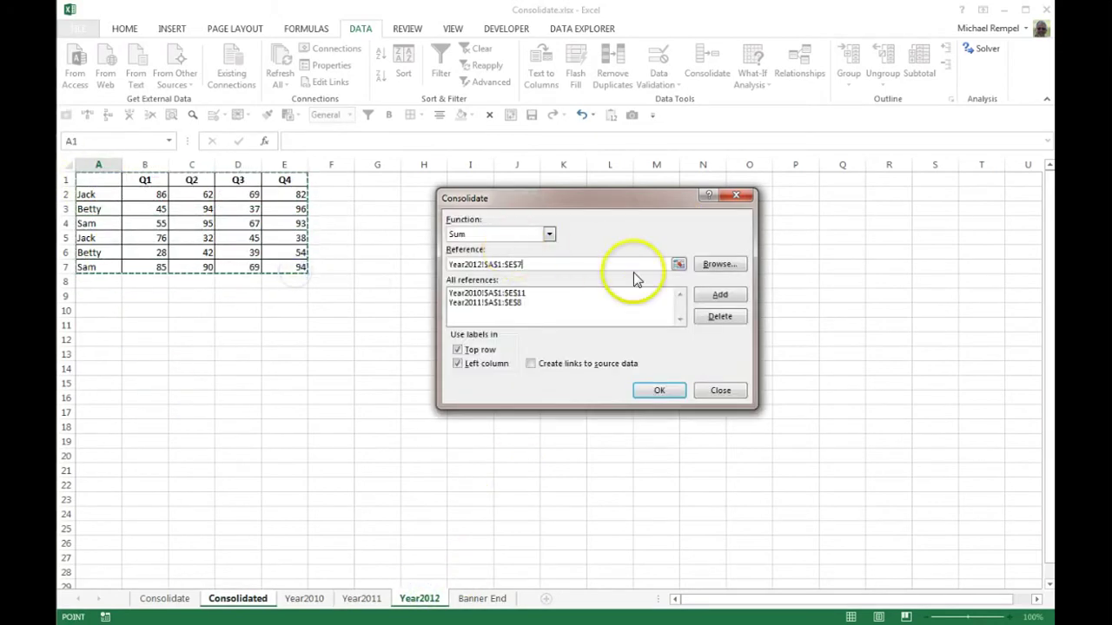
pyautogui.click(720, 294)
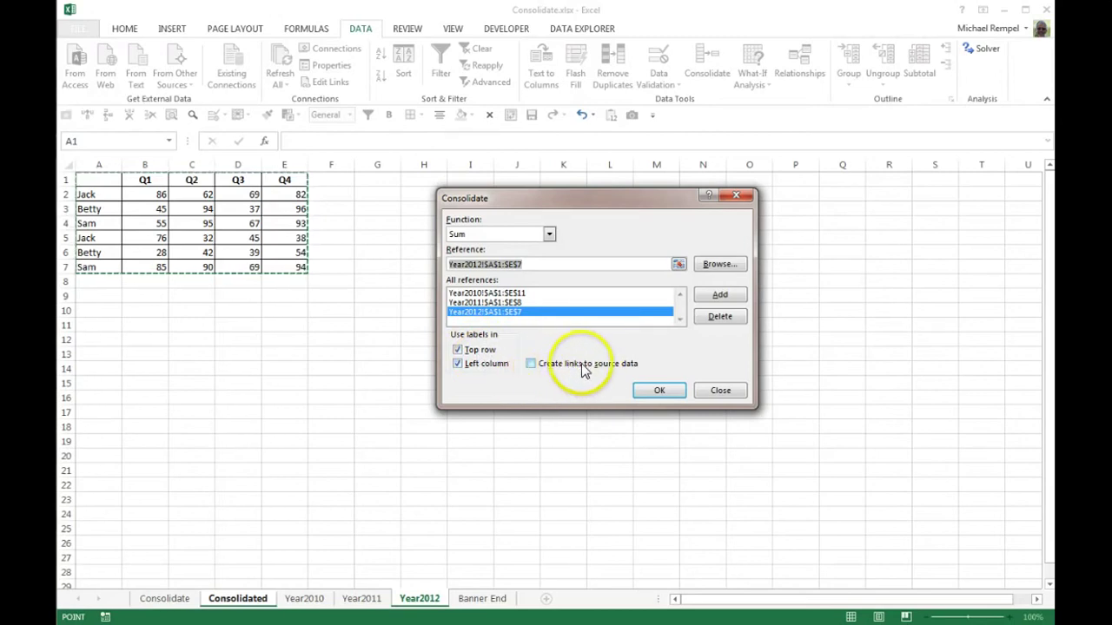
pyautogui.click(531, 363)
pyautogui.click(657, 392)
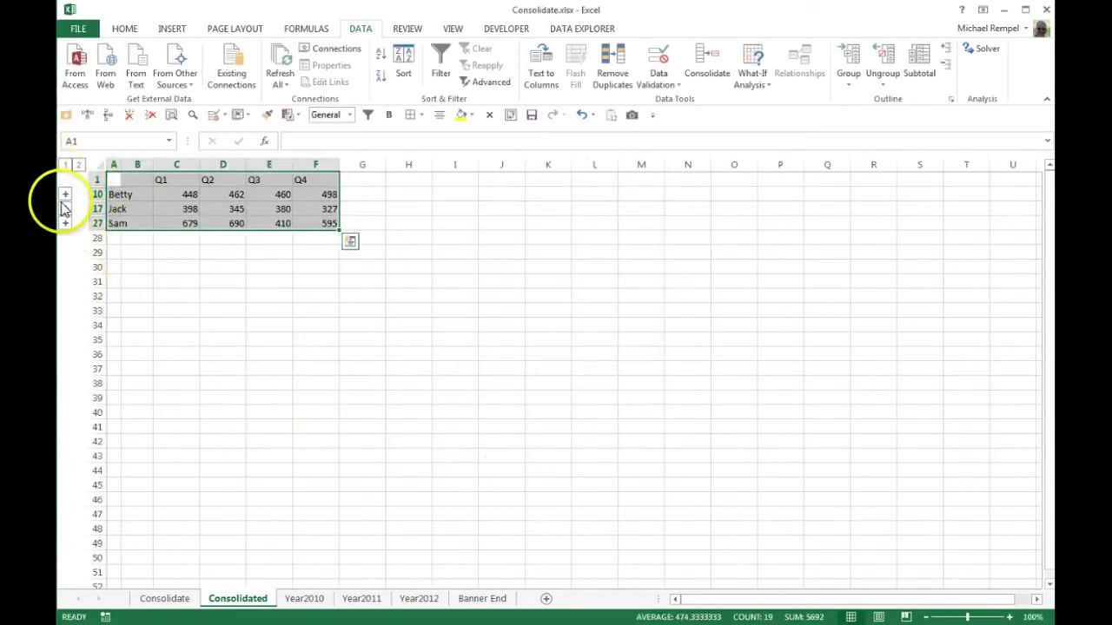
# Step: Expand the outline to show every detail row and fit column B's width to its contents
pyautogui.click(77, 166)
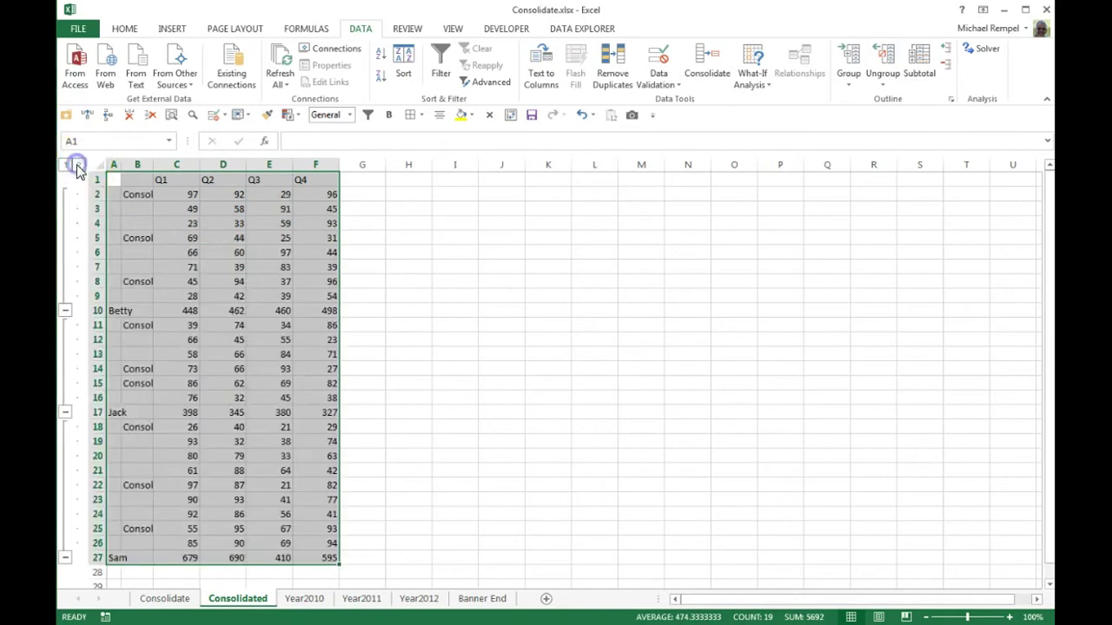
pyautogui.click(455, 223)
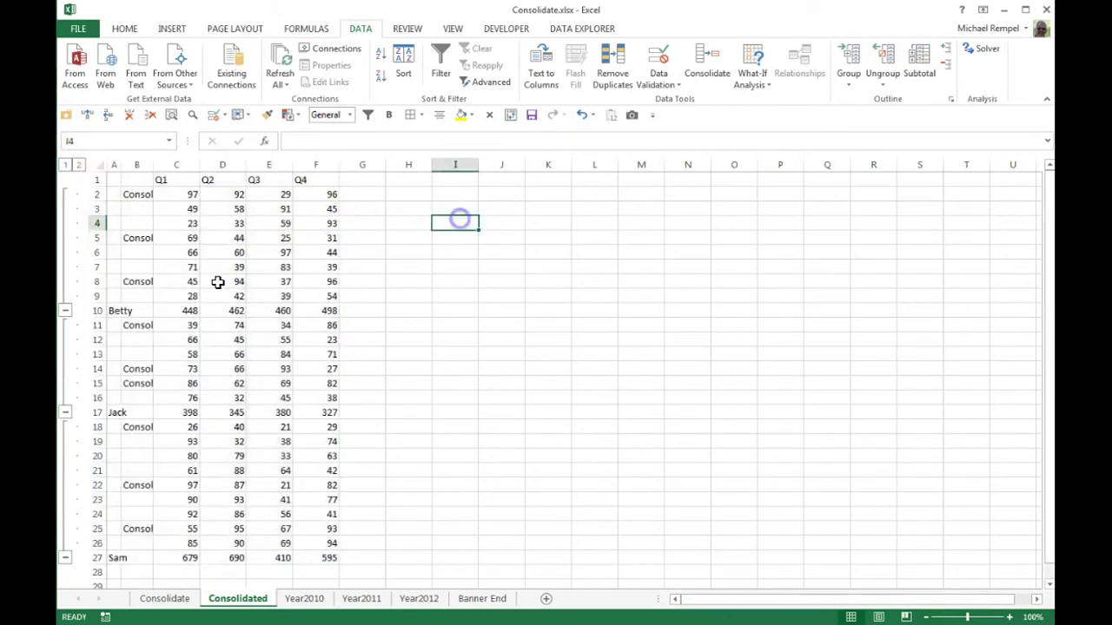
pyautogui.doubleClick(153, 165)
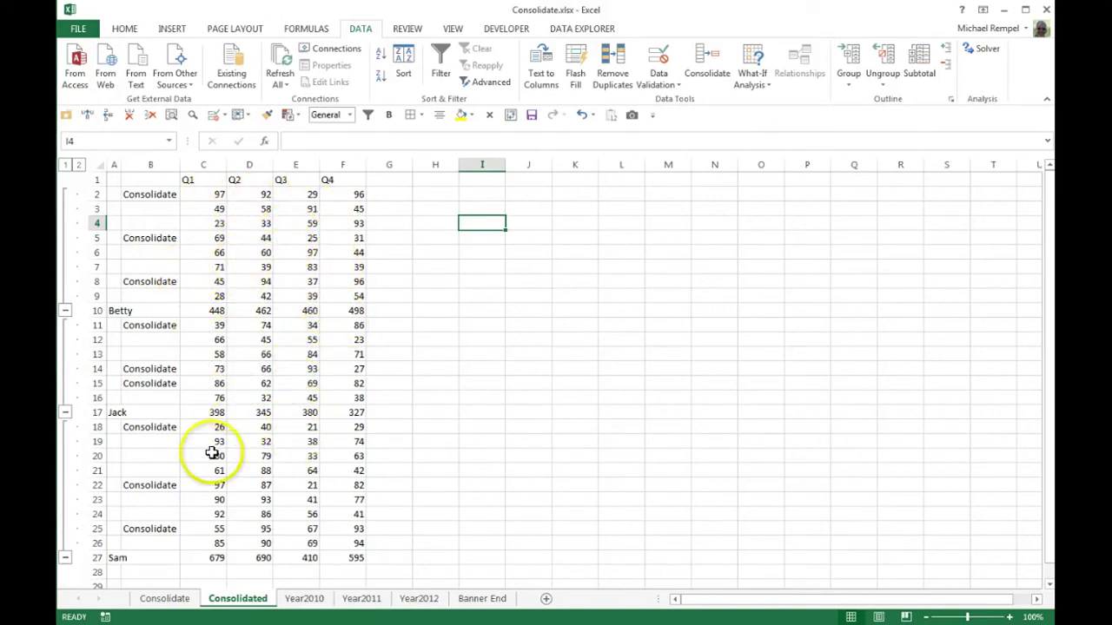
# Step: Set cell B2 on the Year2010 sheet to 1000 and check the linked Q1 detail and total on the Consolidated sheet
pyautogui.click(203, 198)
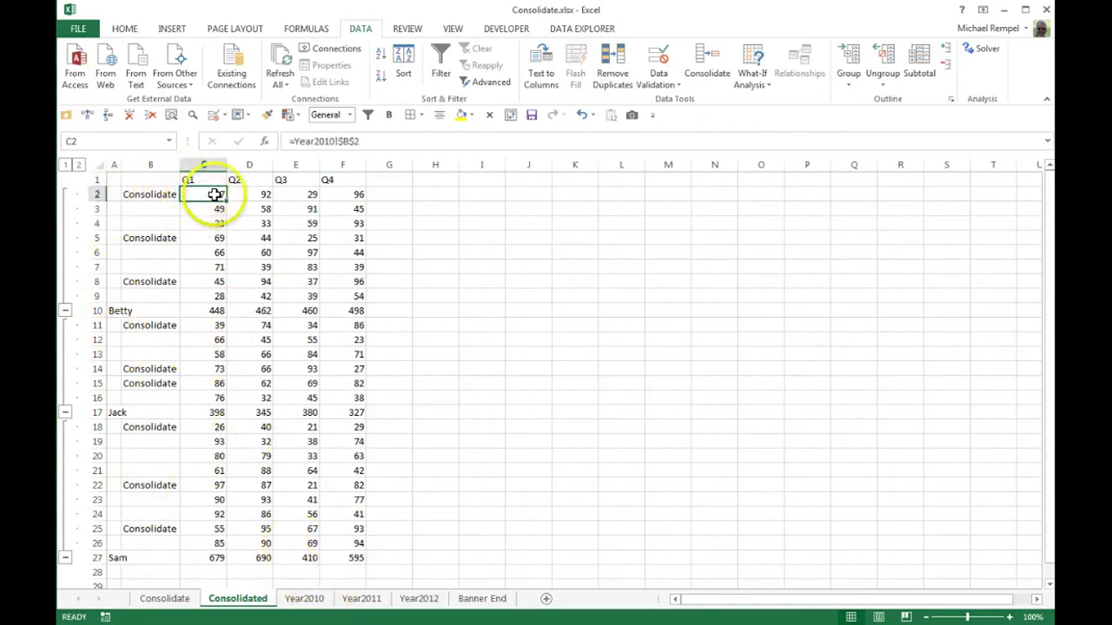
pyautogui.click(305, 598)
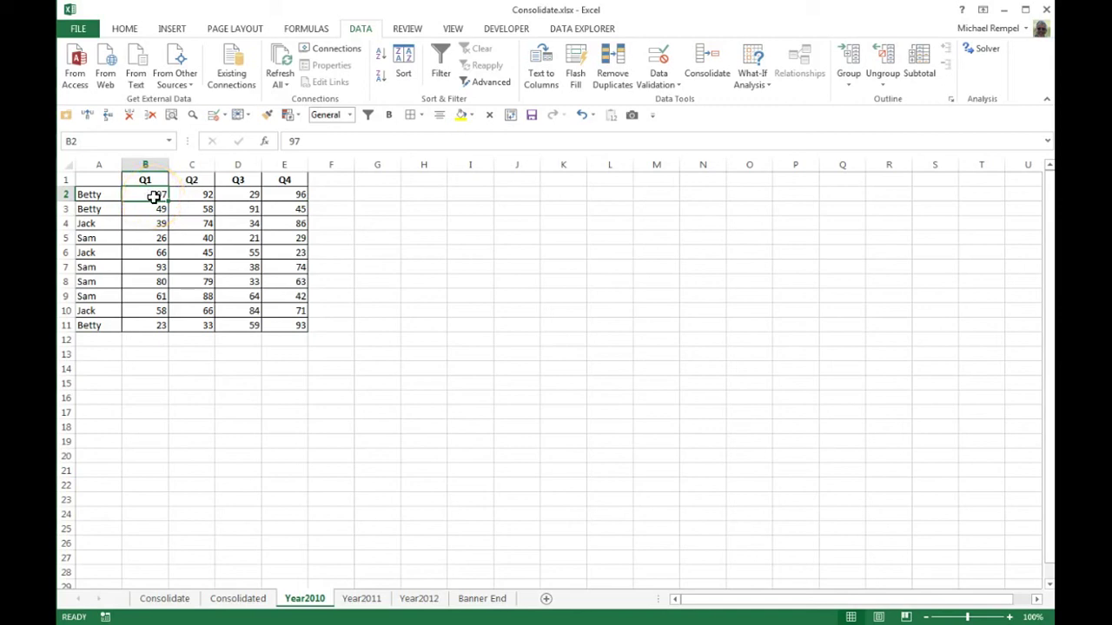
pyautogui.write('1000')
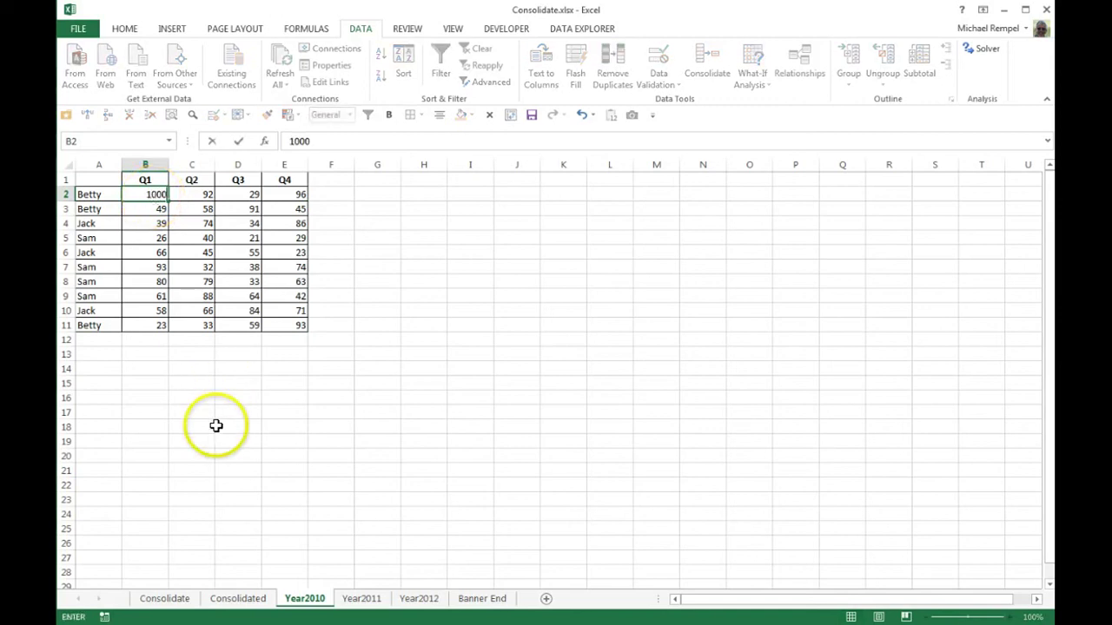
pyautogui.press('Return')
pyautogui.click(248, 599)
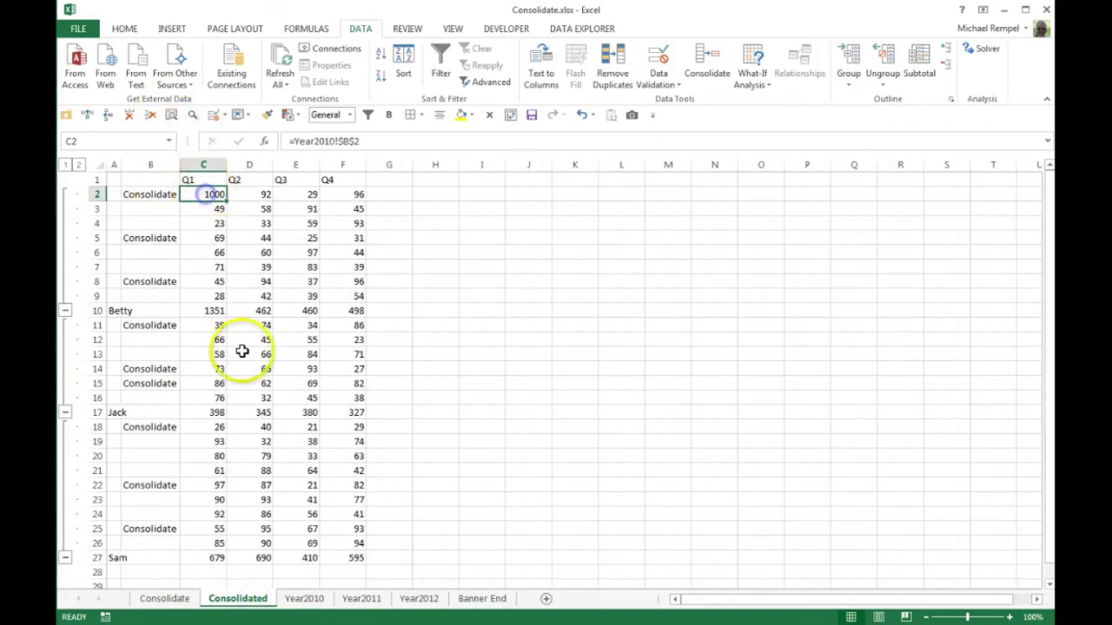
pyautogui.click(66, 164)
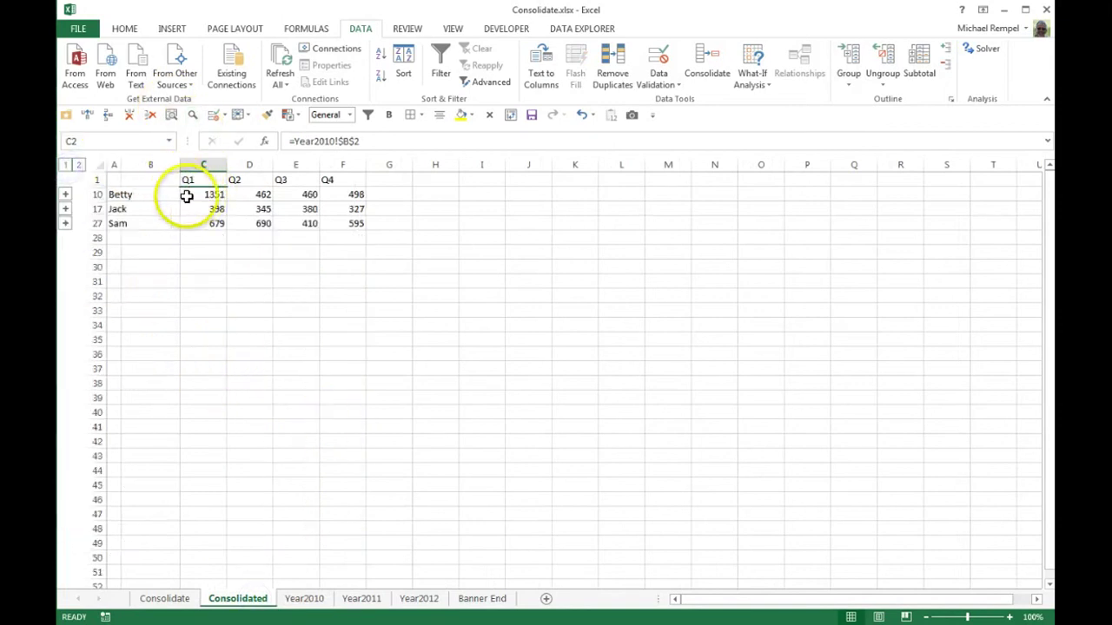
pyautogui.click(79, 165)
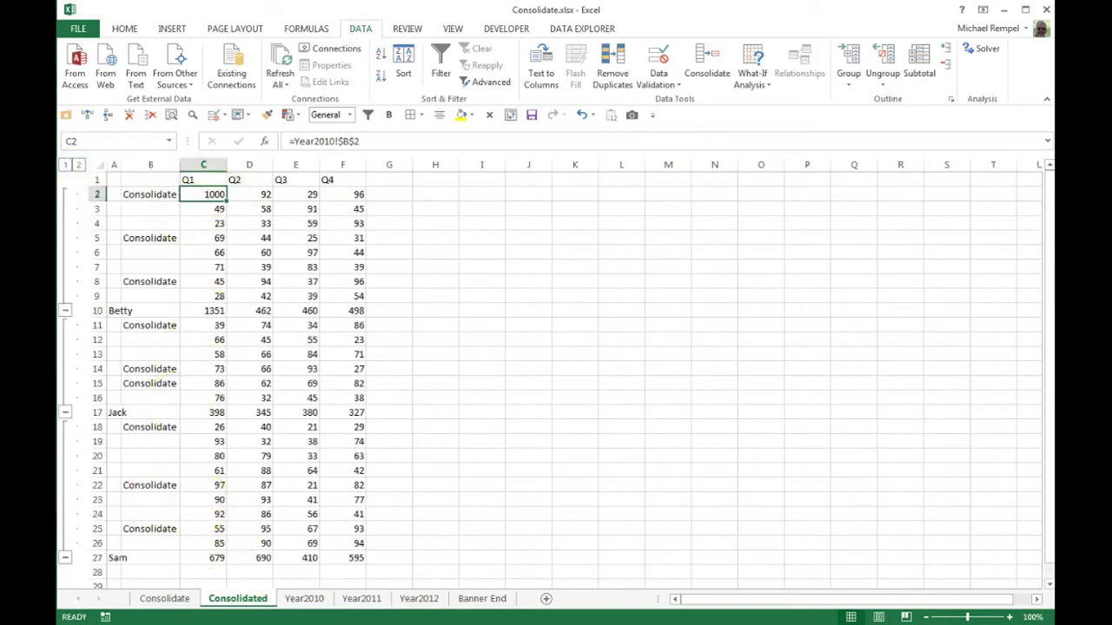
# Step: Set cell B2 on the Year2010 sheet back to 97 and collapse the Consolidated sheet's outline to the total rows
pyautogui.click(303, 600)
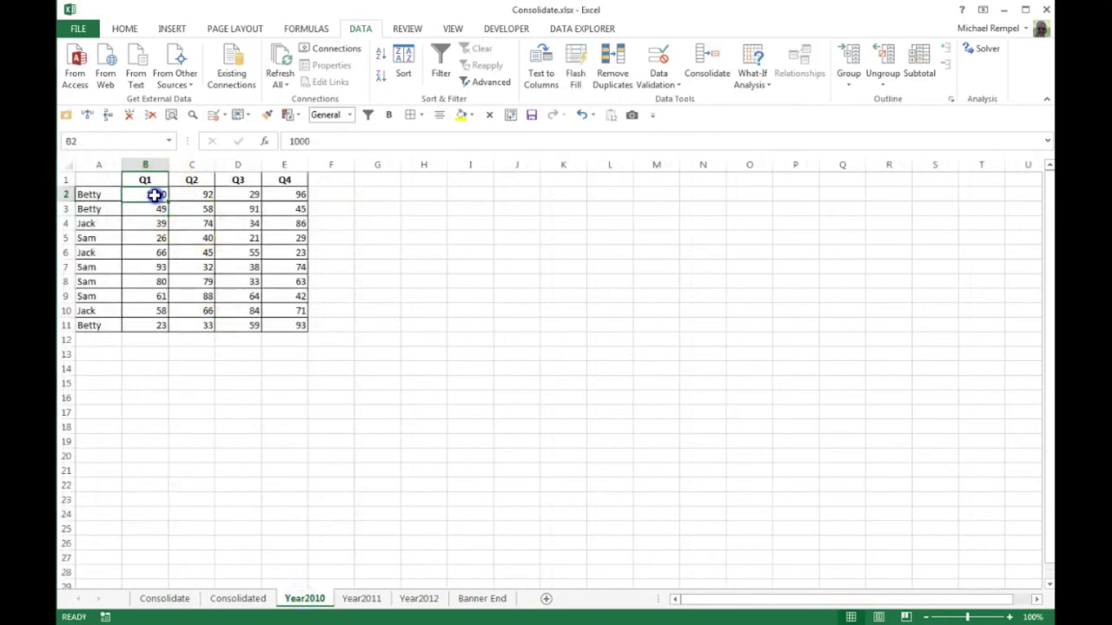
pyautogui.write('97')
pyautogui.press('Return')
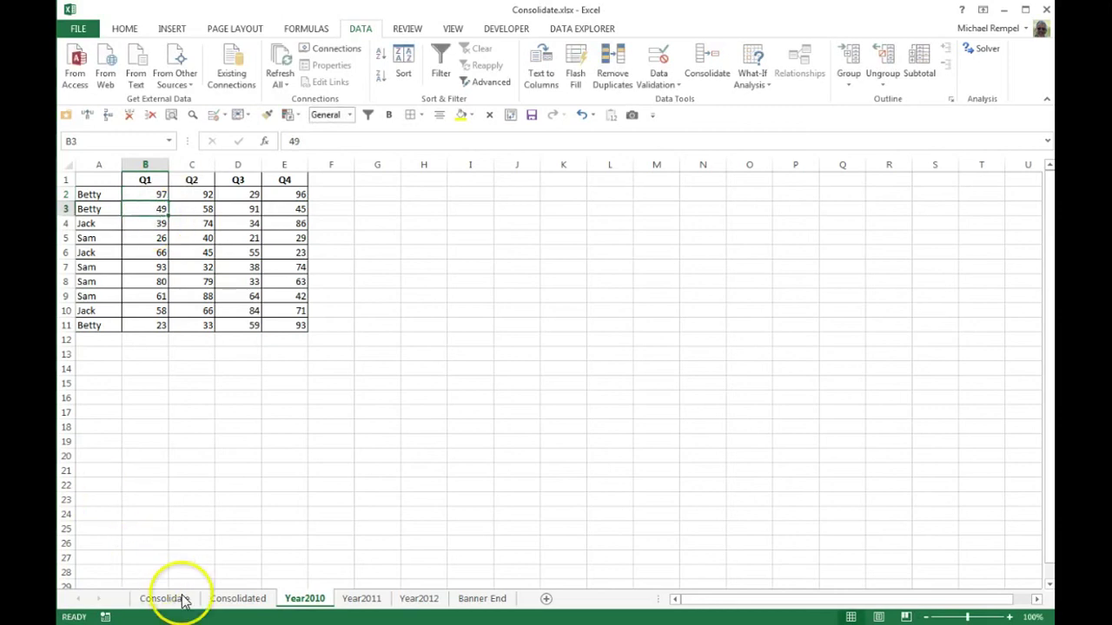
pyautogui.click(235, 598)
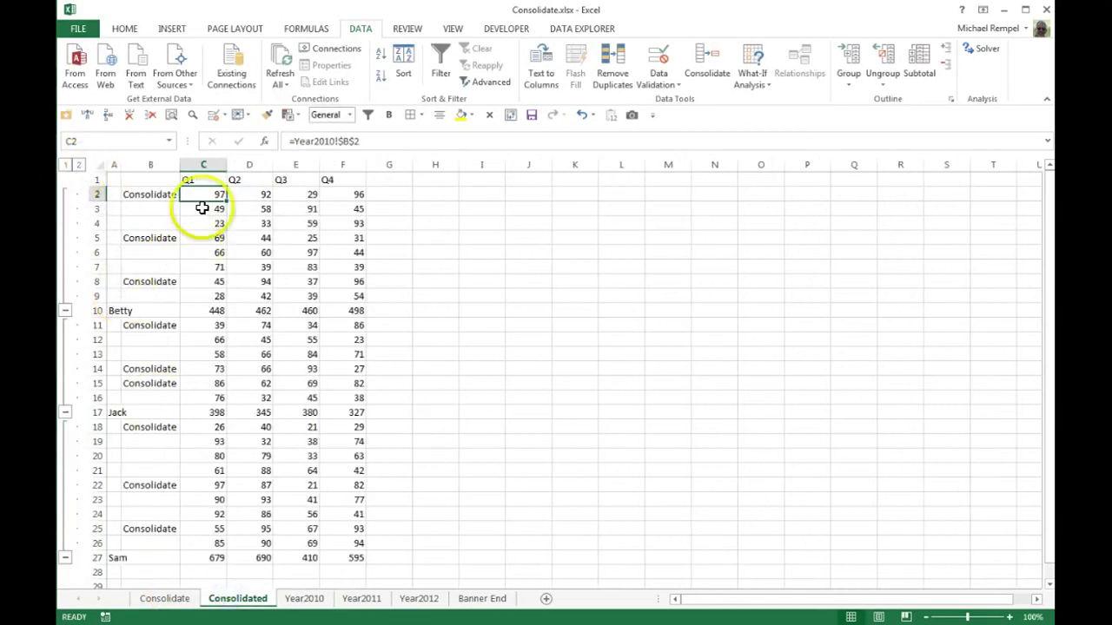
pyautogui.click(66, 165)
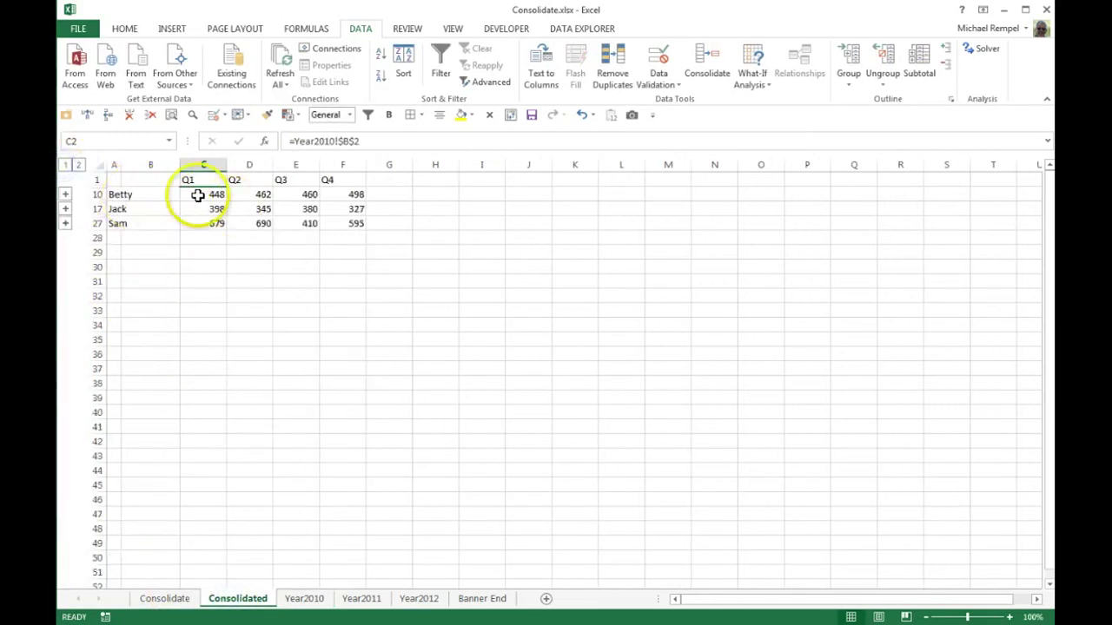